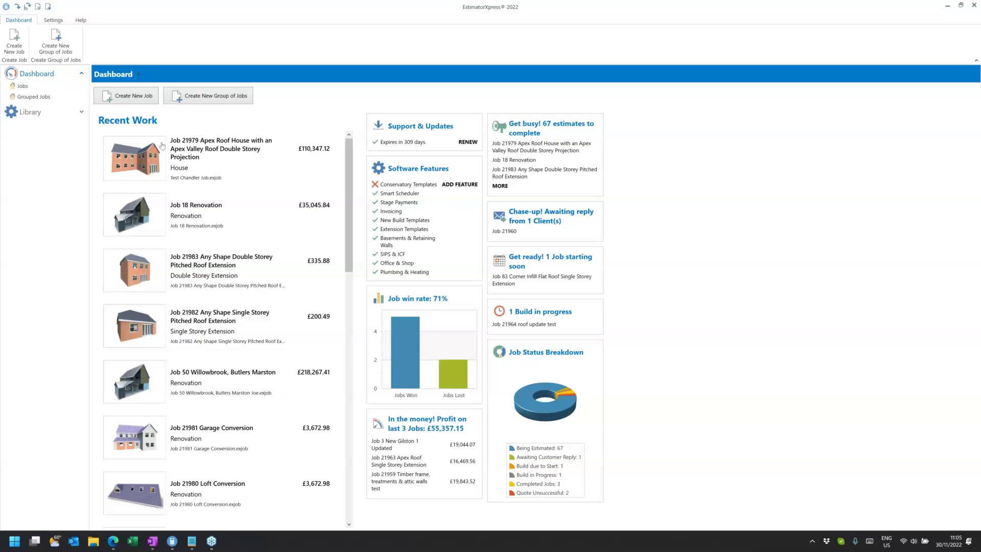
- Create a new job quoted from a custom job template, bringing up the Quote Template Library
{"action": "left_click", "coordinate": [125, 97]}
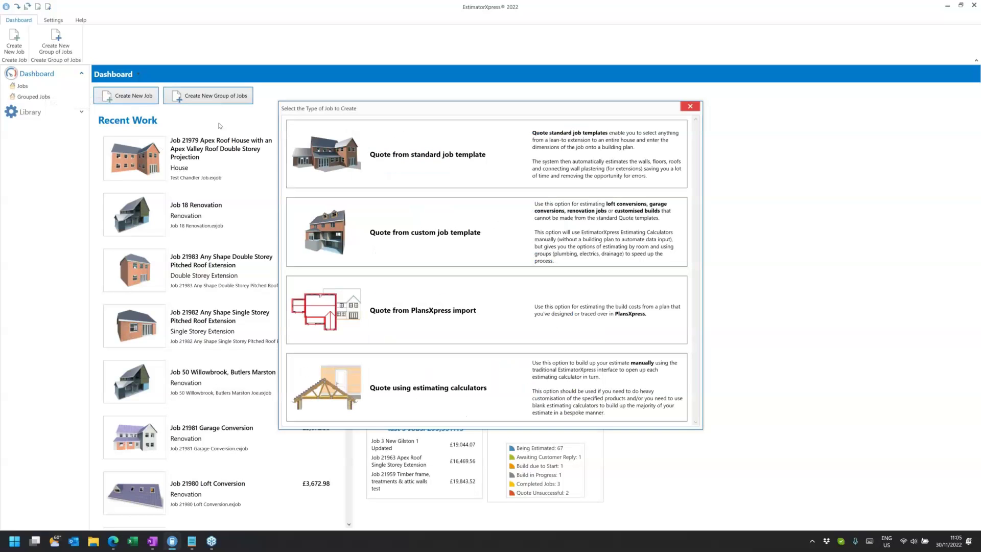
{"action": "left_click", "coordinate": [491, 231]}
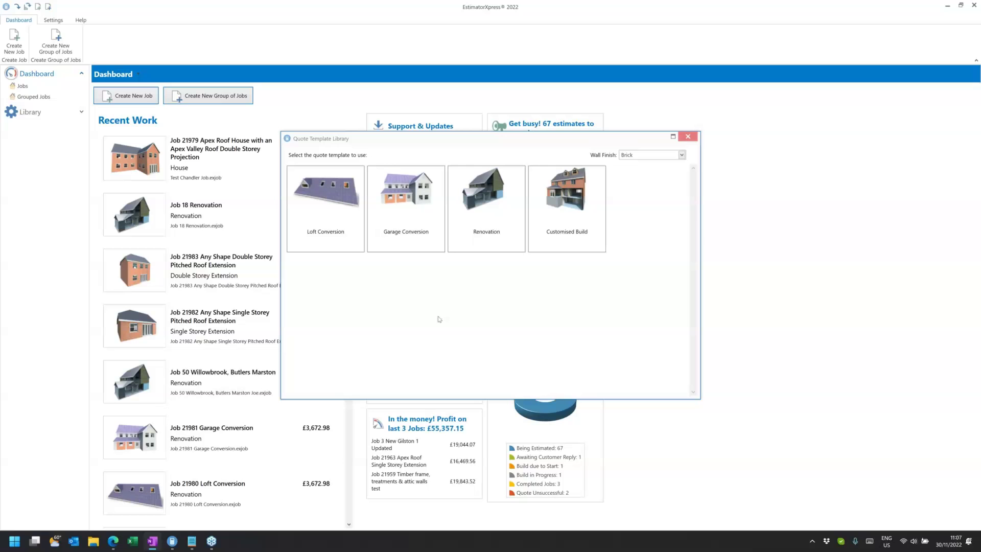
- Use the Loft Conversion template and keep Renovation Specification for the new job
{"action": "left_click", "coordinate": [325, 217]}
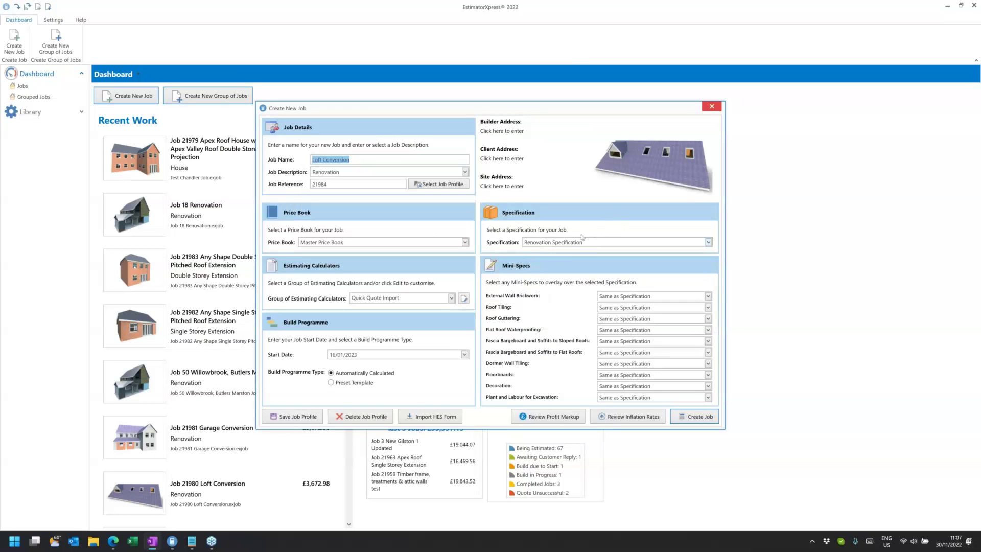
{"action": "left_click", "coordinate": [562, 243]}
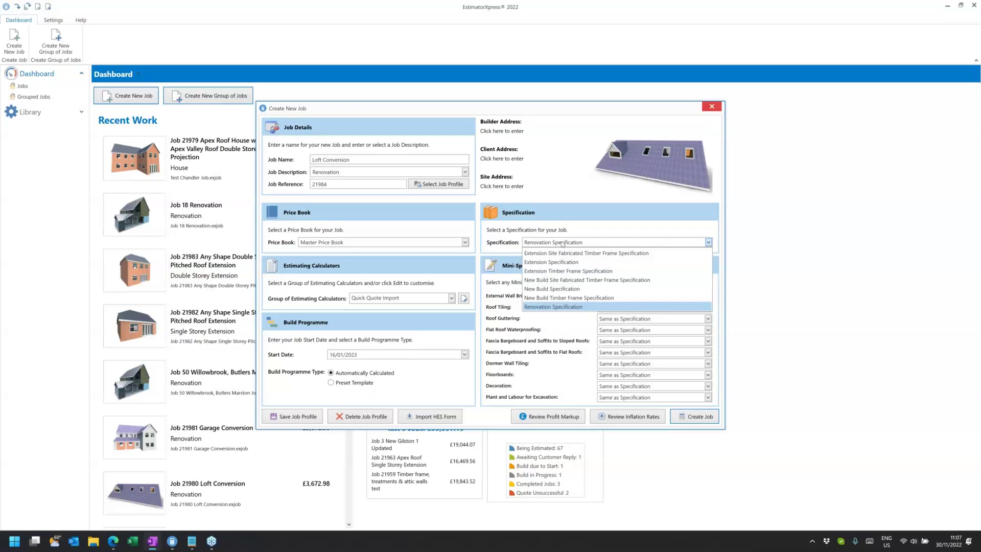
{"action": "left_click", "coordinate": [562, 243]}
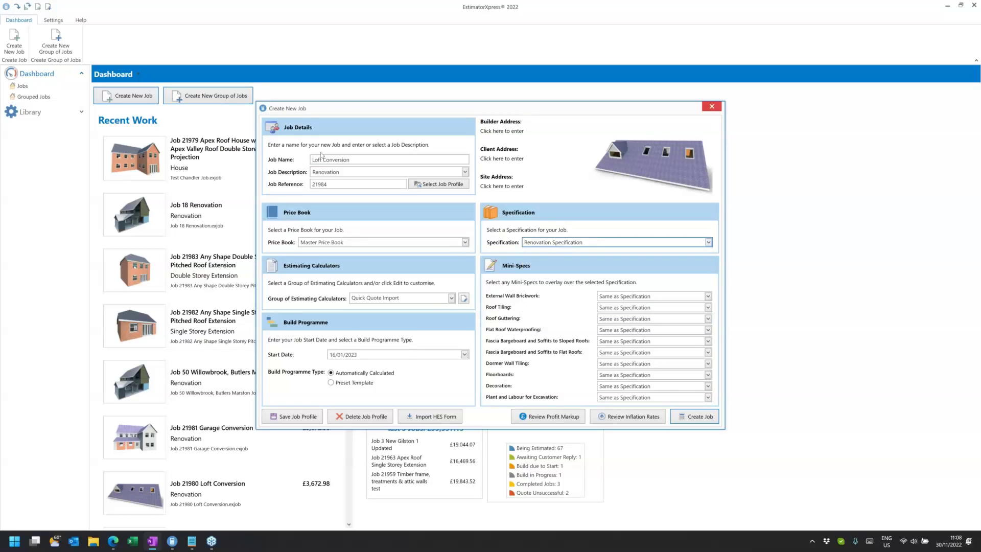
{"action": "left_click_drag", "start_coordinate": [361, 161], "coordinate": [257, 180]}
{"action": "mouse_move", "coordinate": [378, 259]}
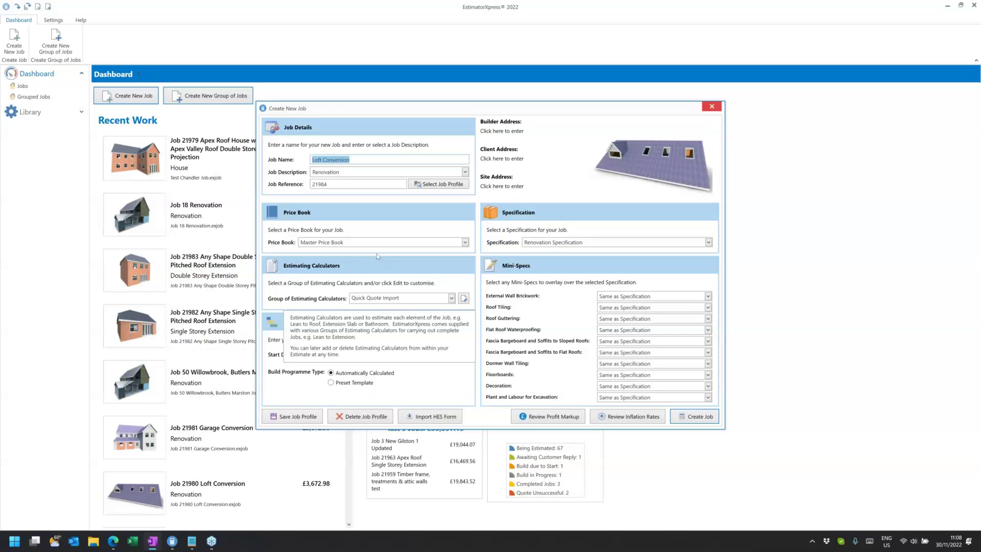
- Create the 21984 Loft Conversion job and jump to its External Doors section
{"action": "left_click", "coordinate": [696, 417]}
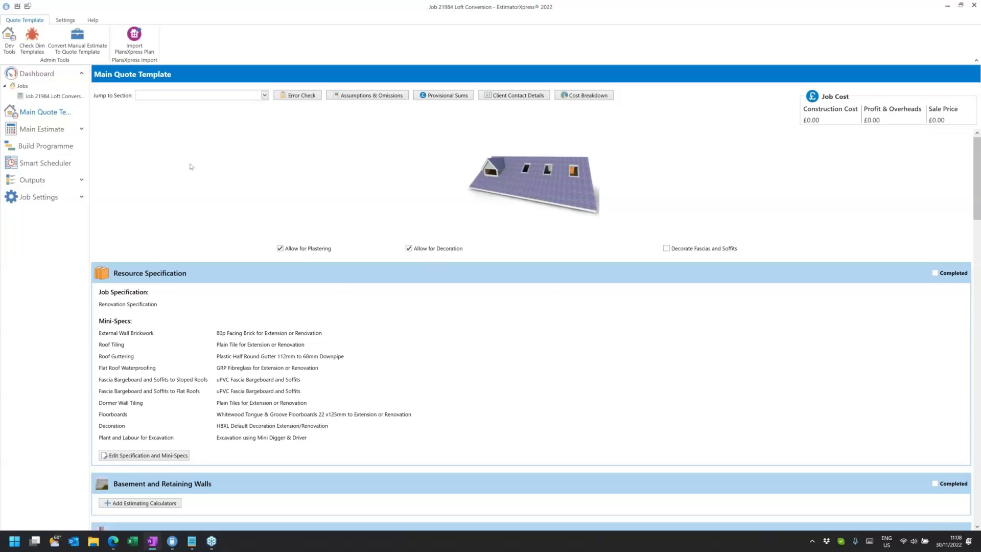
{"action": "left_click", "coordinate": [198, 97]}
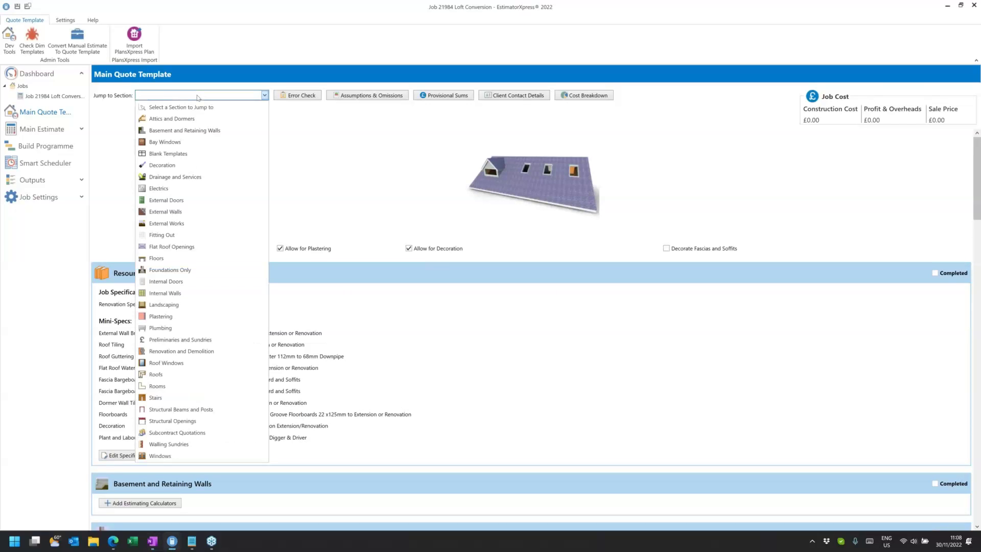
{"action": "left_click", "coordinate": [190, 201]}
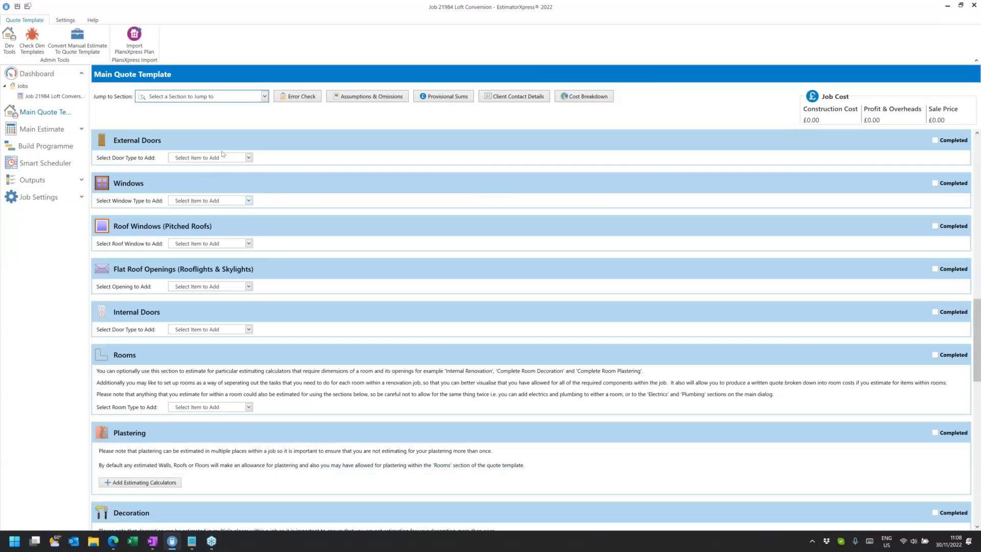
- Under External Doors, add a Sliding Patio Door to Existing Wall from the catalogue
{"action": "left_click", "coordinate": [215, 159]}
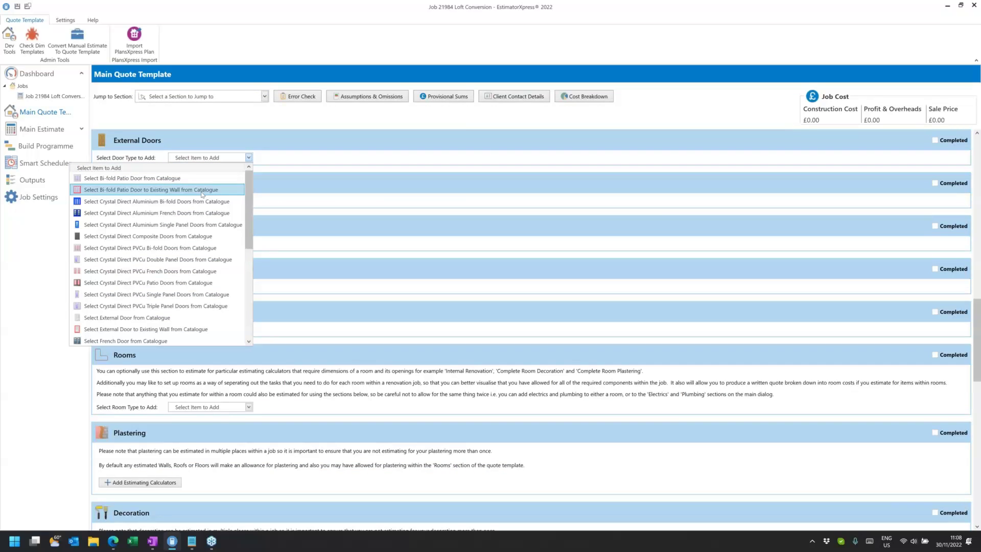
{"action": "scroll", "coordinate": [202, 194], "scroll_direction": "down", "scroll_amount": 4}
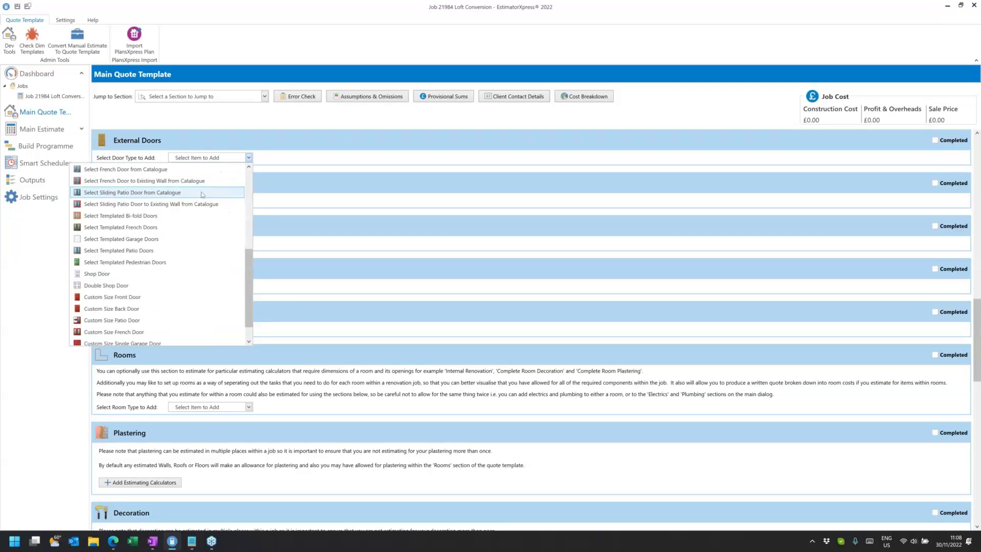
{"action": "scroll", "coordinate": [202, 194], "scroll_direction": "up", "scroll_amount": 4}
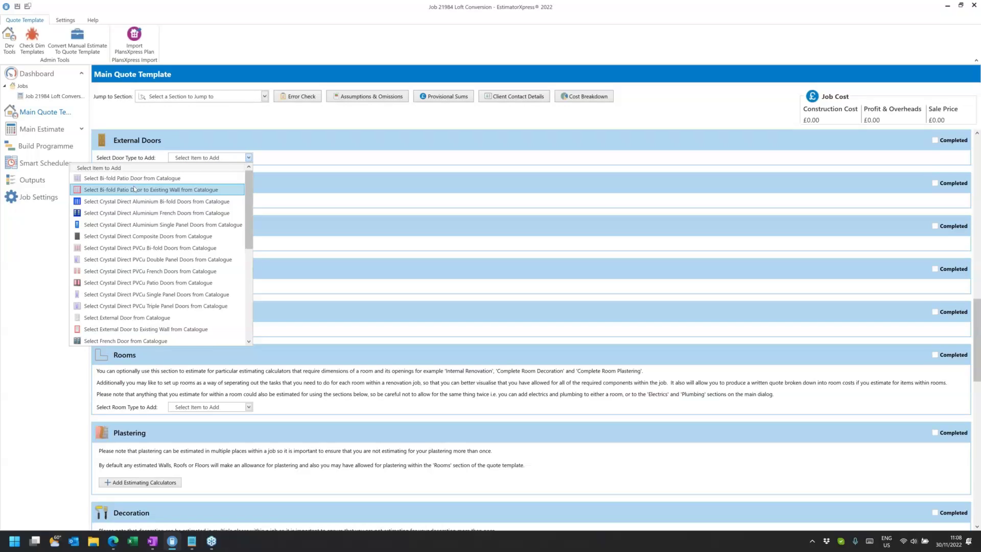
{"action": "scroll", "coordinate": [138, 215], "scroll_direction": "down", "scroll_amount": 6}
{"action": "scroll", "coordinate": [151, 271], "scroll_direction": "up", "scroll_amount": 2}
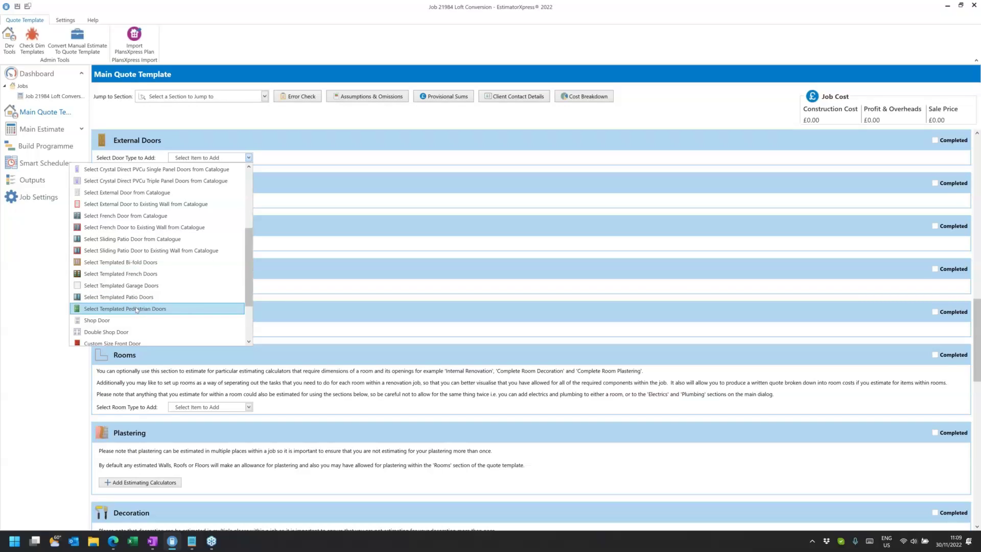
{"action": "scroll", "coordinate": [156, 244], "scroll_direction": "up", "scroll_amount": 4}
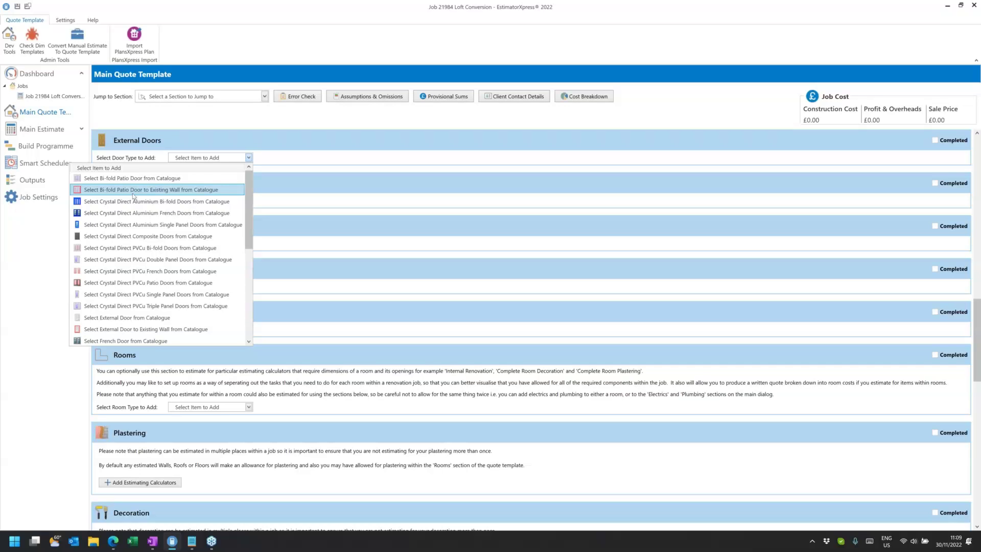
{"action": "scroll", "coordinate": [134, 195], "scroll_direction": "down", "scroll_amount": 4}
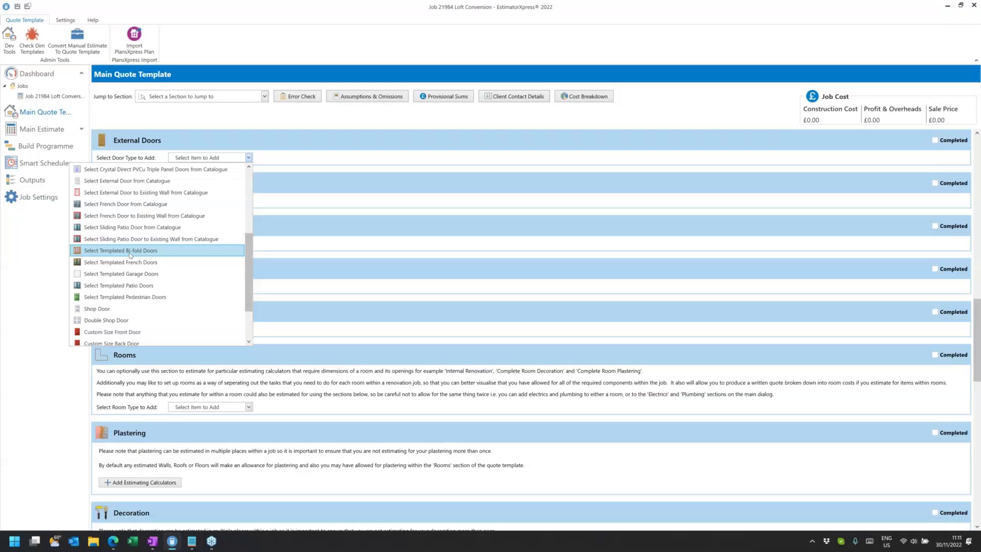
{"action": "scroll", "coordinate": [141, 249], "scroll_direction": "up", "scroll_amount": 3}
{"action": "scroll", "coordinate": [141, 249], "scroll_direction": "down", "scroll_amount": 2}
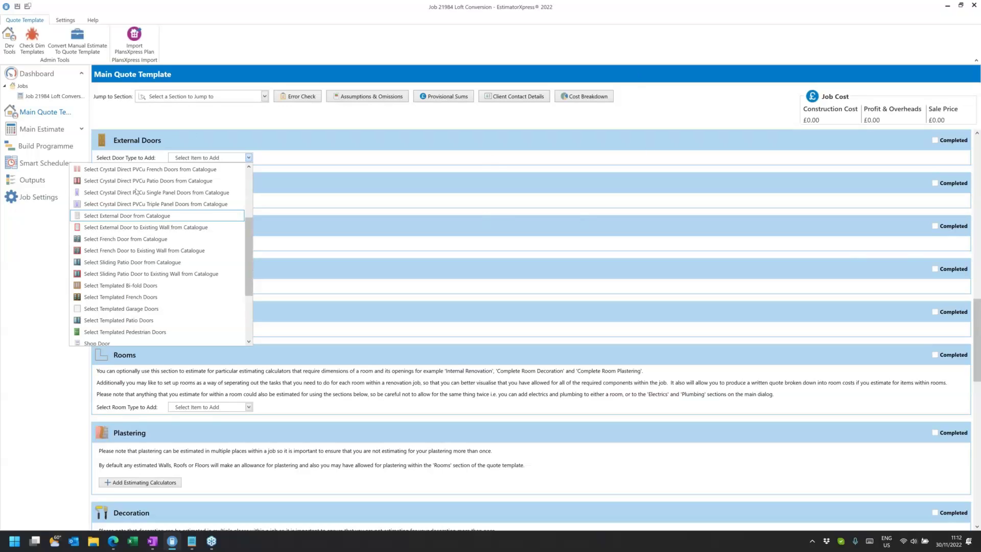
{"action": "scroll", "coordinate": [143, 188], "scroll_direction": "up", "scroll_amount": 3}
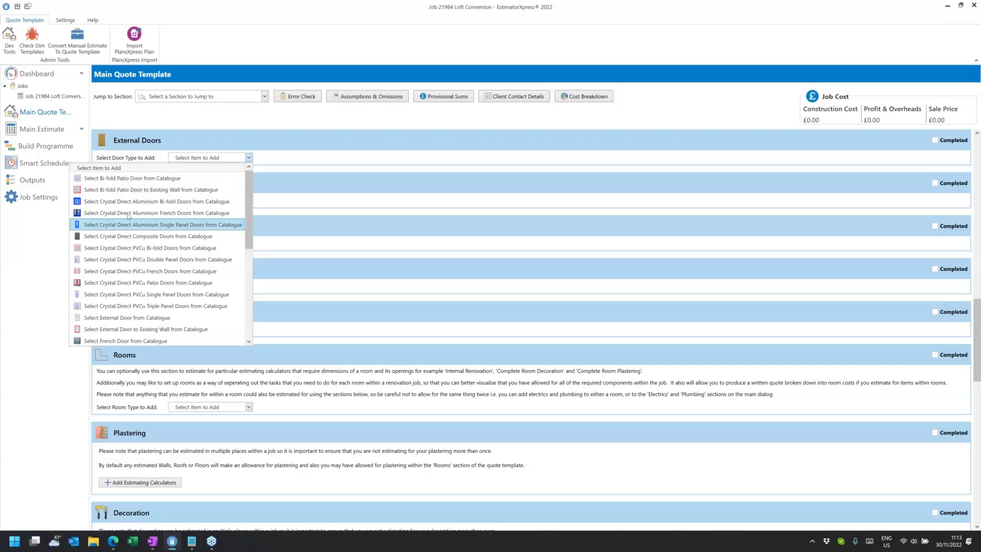
{"action": "scroll", "coordinate": [128, 199], "scroll_direction": "down", "scroll_amount": 3}
{"action": "scroll", "coordinate": [139, 194], "scroll_direction": "down", "scroll_amount": 1}
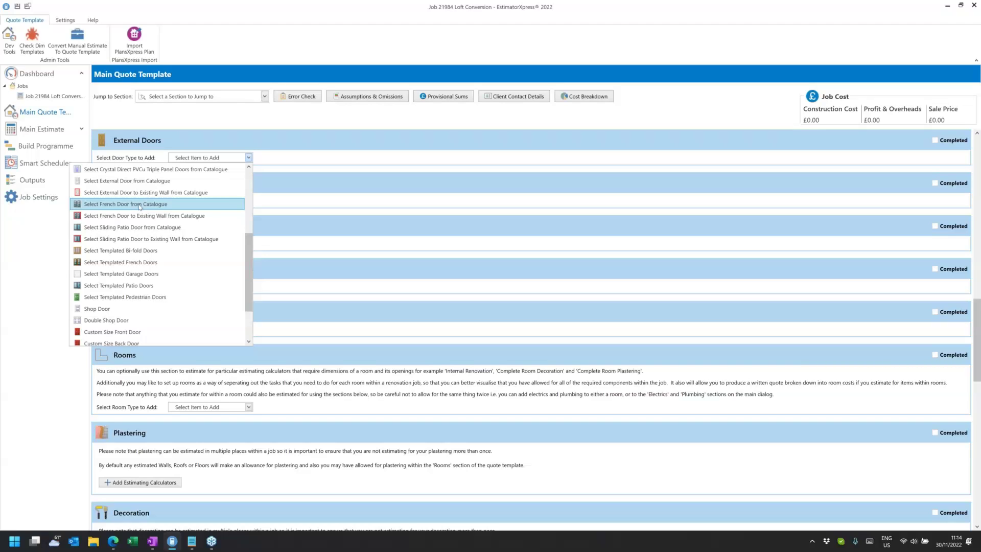
{"action": "left_click", "coordinate": [158, 239]}
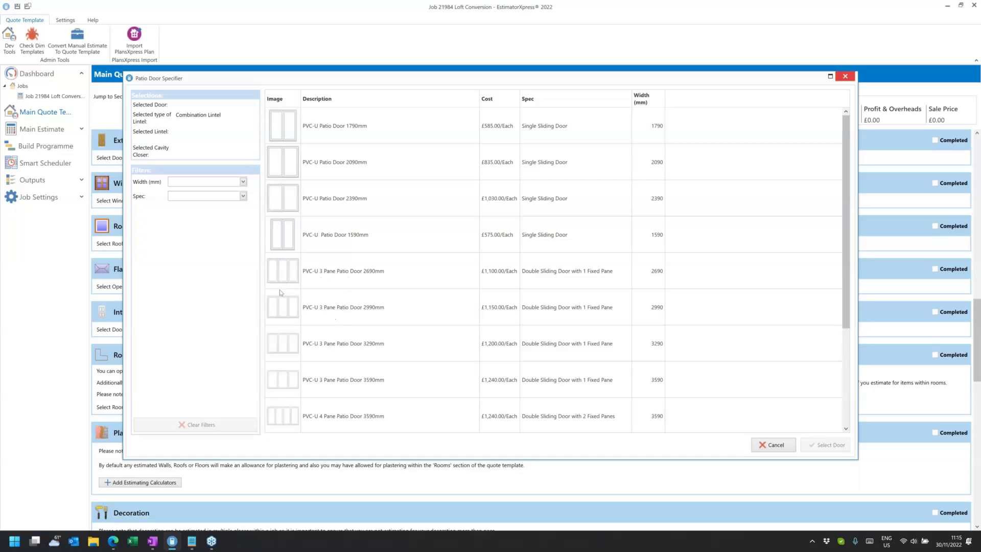
- Scroll through the PVC-U patio door list to review widths and prices
{"action": "scroll", "coordinate": [294, 344], "scroll_direction": "down", "scroll_amount": 3}
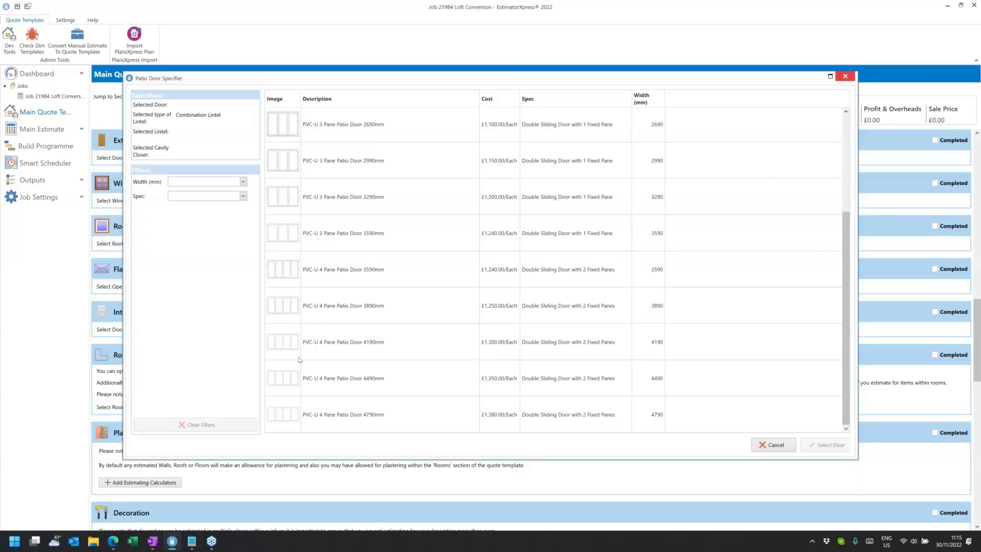
{"action": "scroll", "coordinate": [300, 358], "scroll_direction": "up", "scroll_amount": 3}
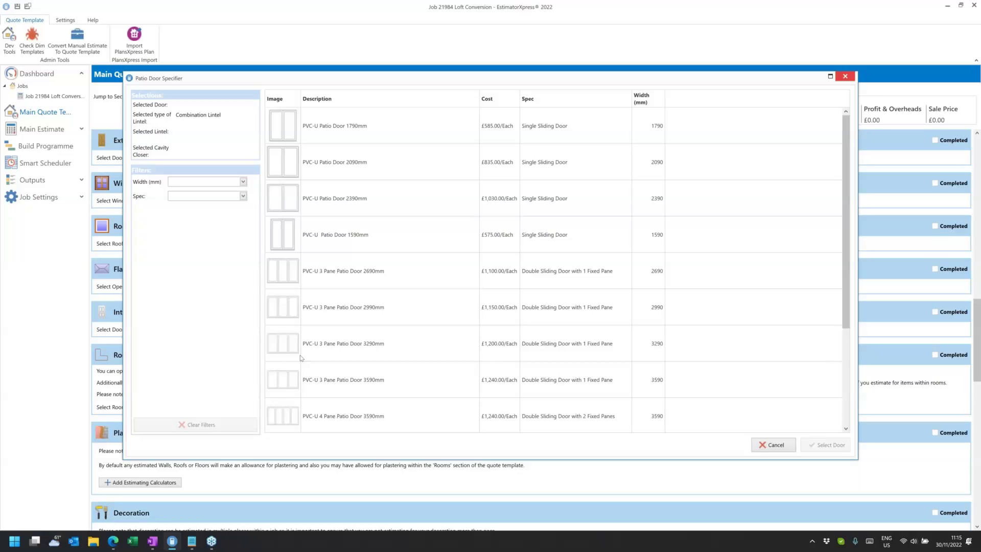
- Filter the width to 3890 mm and select the PVC-U 4 Pane Patio Door 3890mm
{"action": "left_click", "coordinate": [188, 199]}
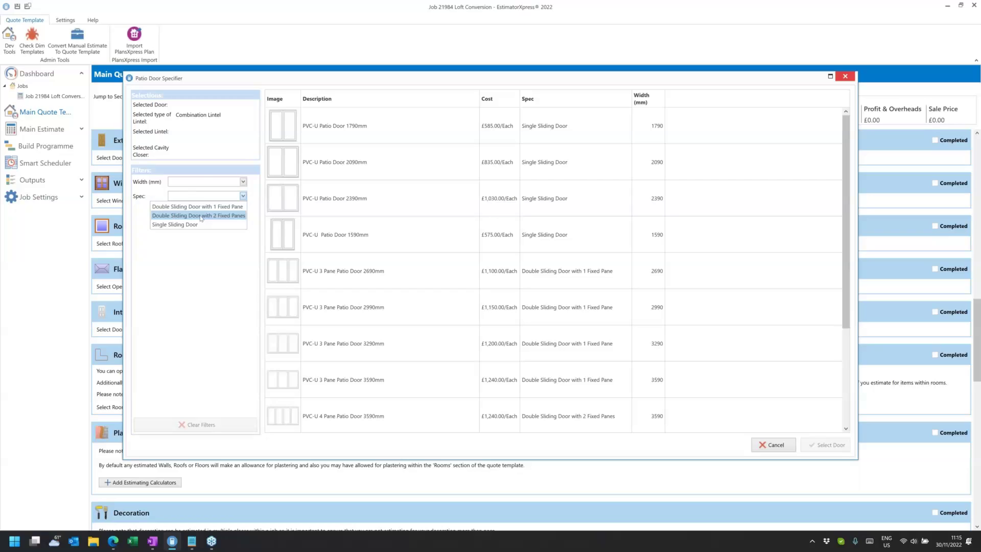
{"action": "left_click", "coordinate": [202, 183]}
{"action": "left_click", "coordinate": [202, 183]}
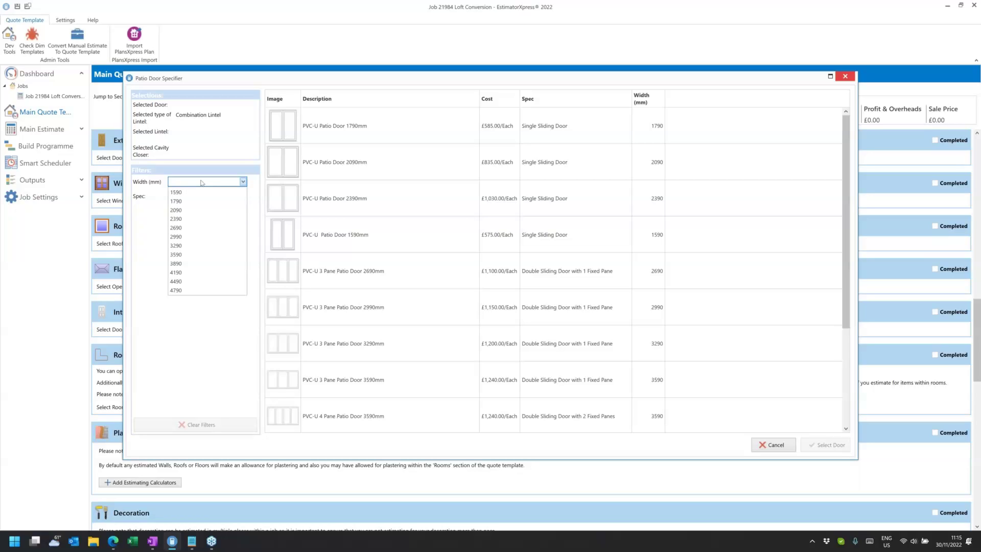
{"action": "left_click", "coordinate": [175, 263]}
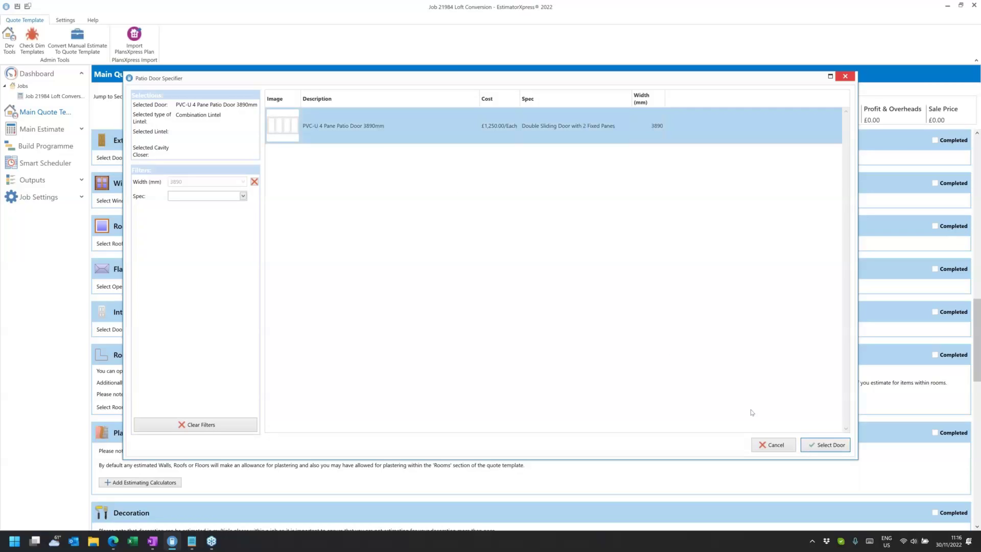
{"action": "left_click", "coordinate": [827, 446]}
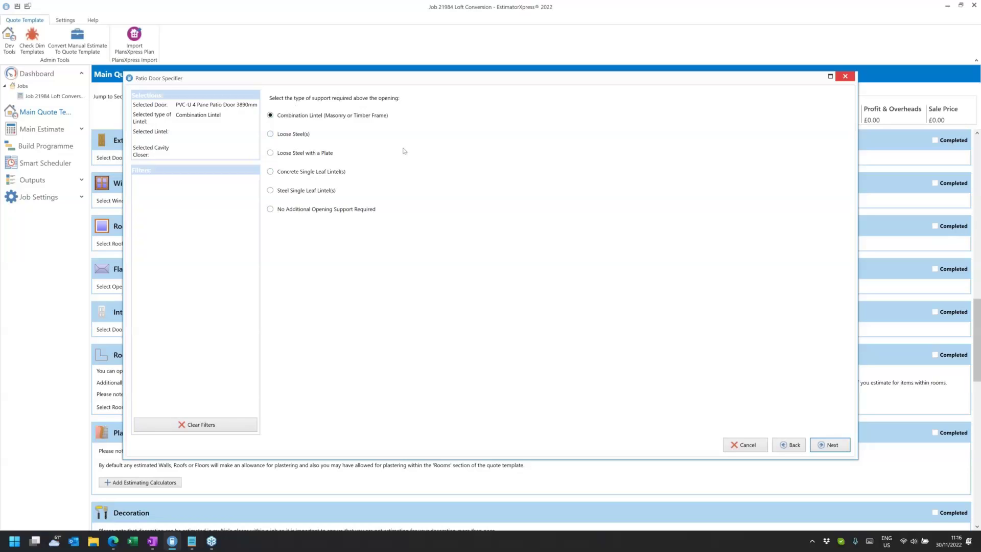
- Continue with Combination Lintel to the cavity wall lintel list, with 4200 mm proposed
{"action": "left_click", "coordinate": [832, 445]}
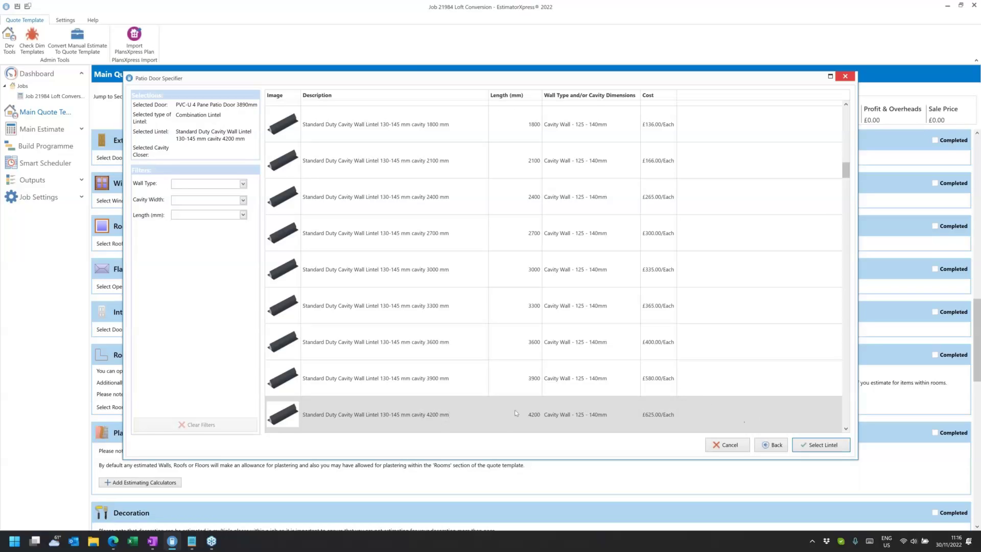
- Try Loose Steel(s) support and filter the steel list to Square Hollow Section
{"action": "left_click", "coordinate": [776, 445]}
{"action": "left_click", "coordinate": [293, 134]}
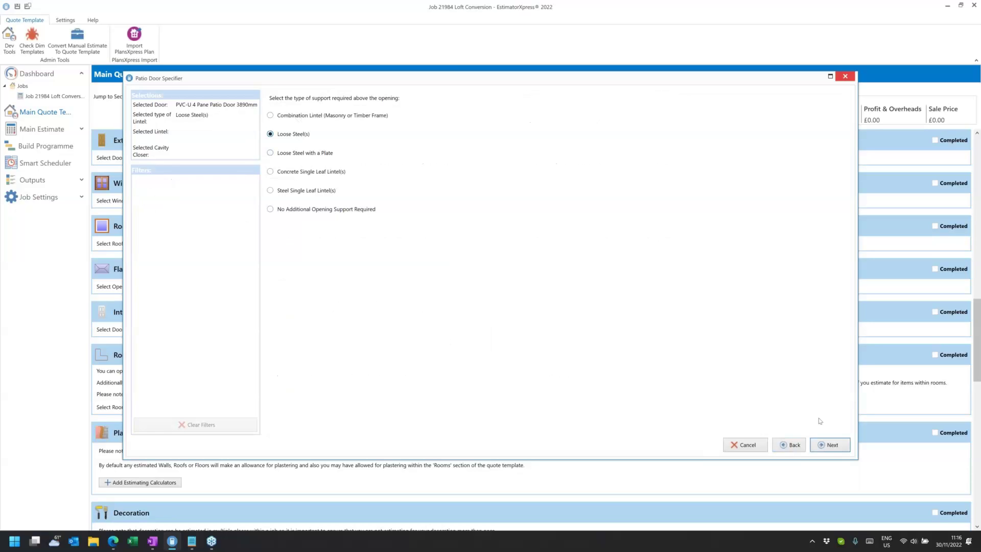
{"action": "left_click", "coordinate": [831, 445]}
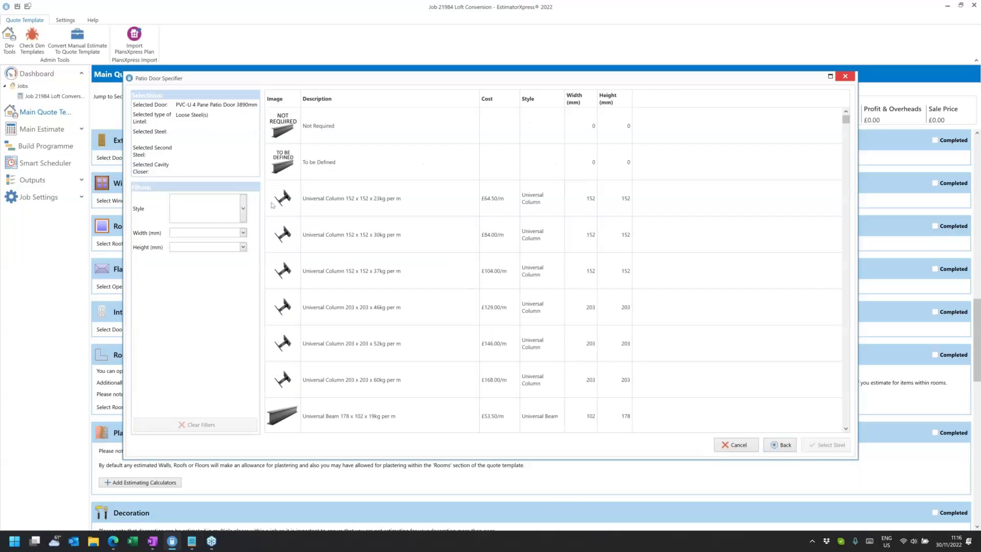
{"action": "left_click", "coordinate": [242, 207]}
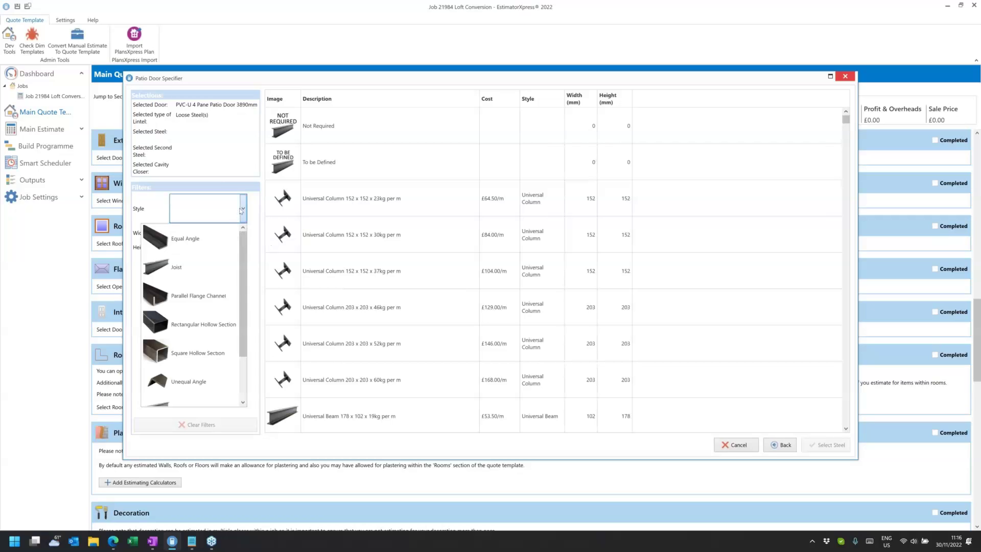
{"action": "scroll", "coordinate": [204, 266], "scroll_direction": "down", "scroll_amount": 1}
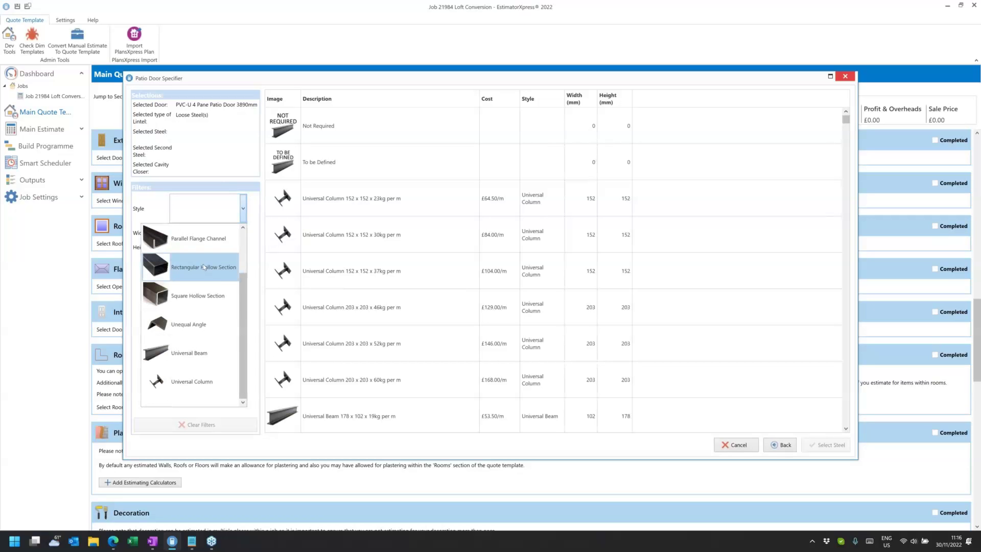
{"action": "left_click", "coordinate": [203, 296]}
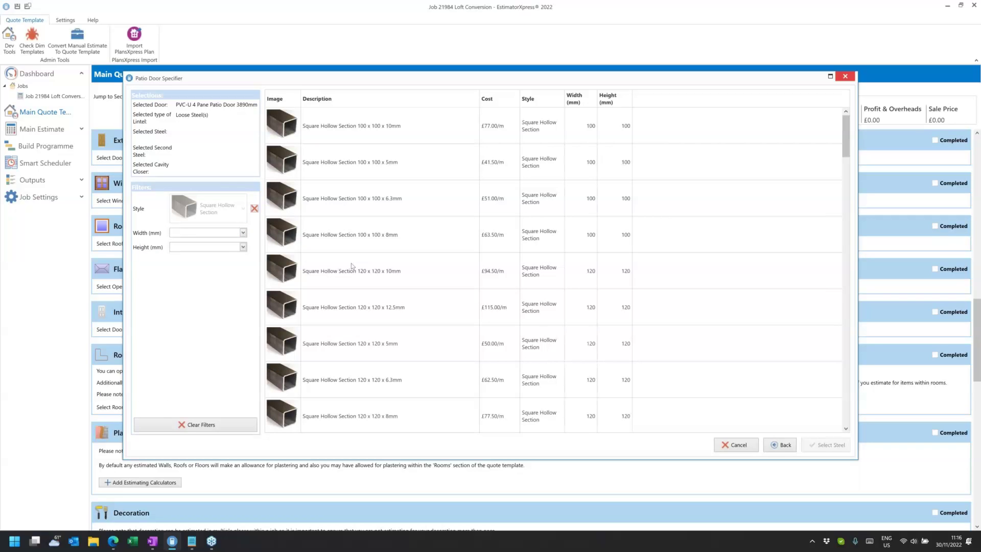
{"action": "left_click", "coordinate": [204, 232]}
{"action": "left_click", "coordinate": [203, 233]}
{"action": "left_click", "coordinate": [200, 247]}
{"action": "left_click", "coordinate": [199, 248]}
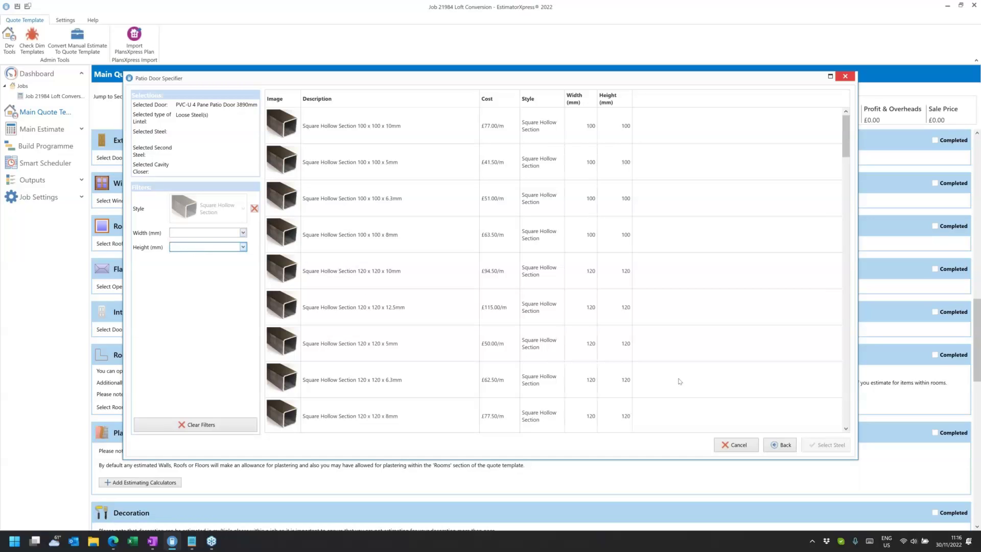
{"action": "left_click", "coordinate": [782, 447]}
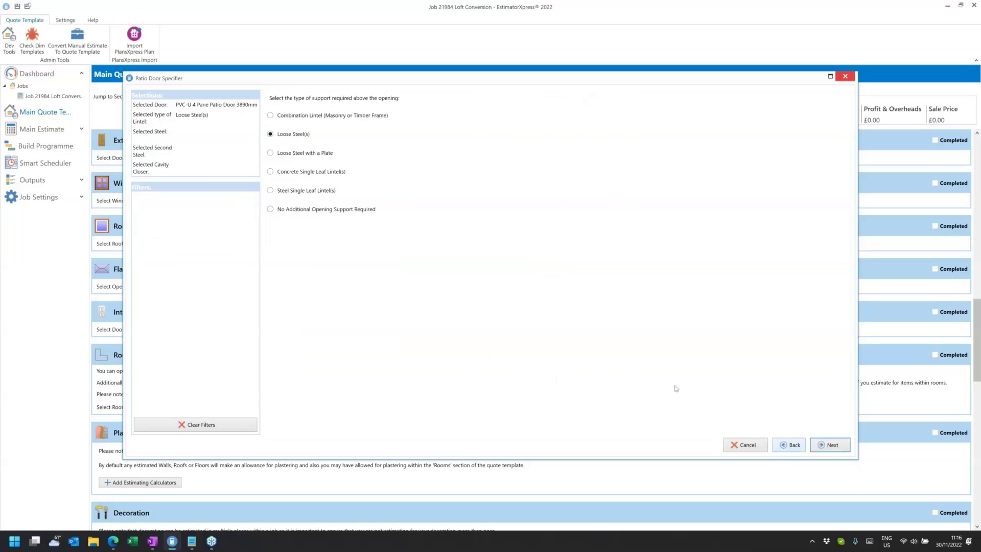
- Switch to Loose Steel with a Plate, picking the Universal Beam 203 x 133 x 25kg and viewing plates
{"action": "left_click", "coordinate": [296, 155]}
{"action": "left_click", "coordinate": [830, 445]}
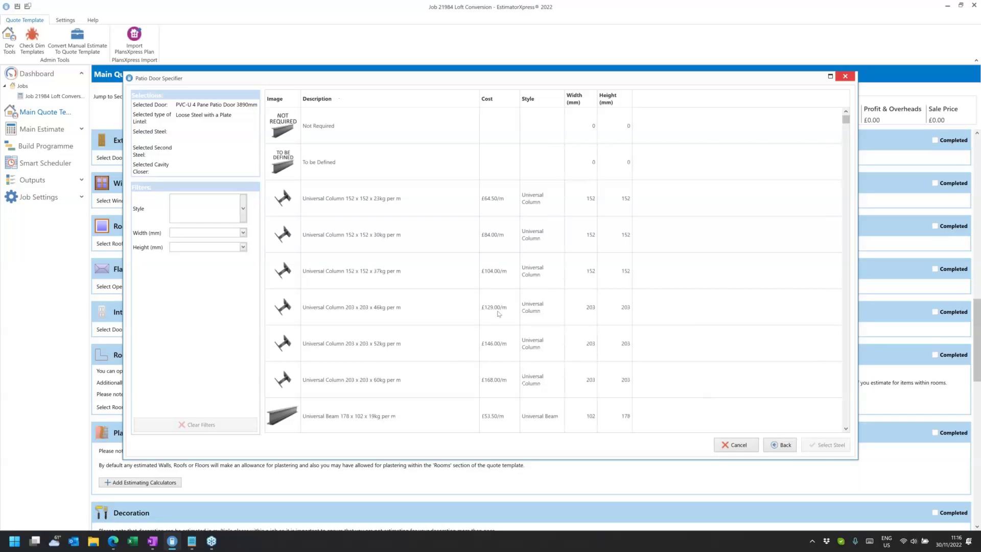
{"action": "scroll", "coordinate": [347, 252], "scroll_direction": "down", "scroll_amount": 5}
{"action": "left_click", "coordinate": [327, 235]}
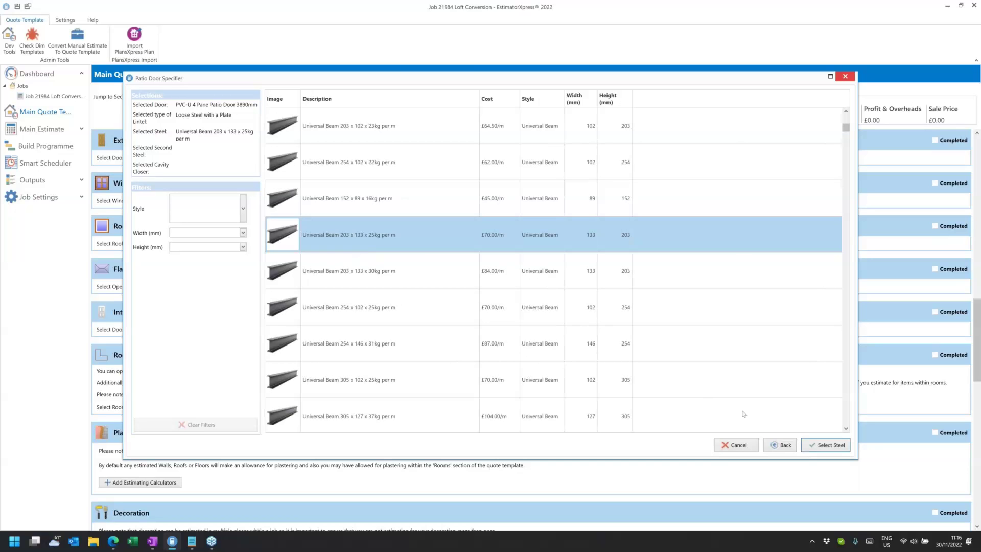
{"action": "left_click", "coordinate": [825, 446]}
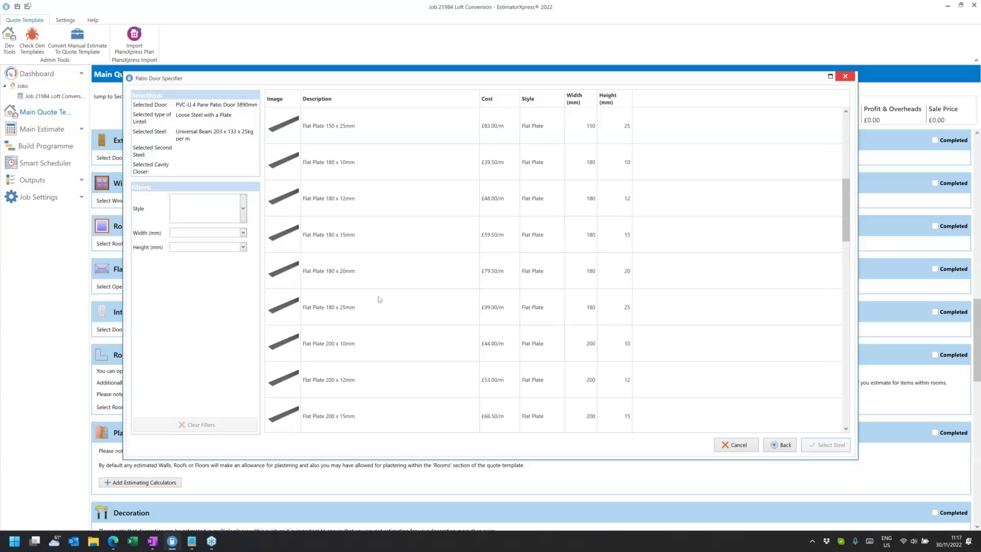
{"action": "left_click", "coordinate": [780, 445]}
{"action": "left_click", "coordinate": [781, 446]}
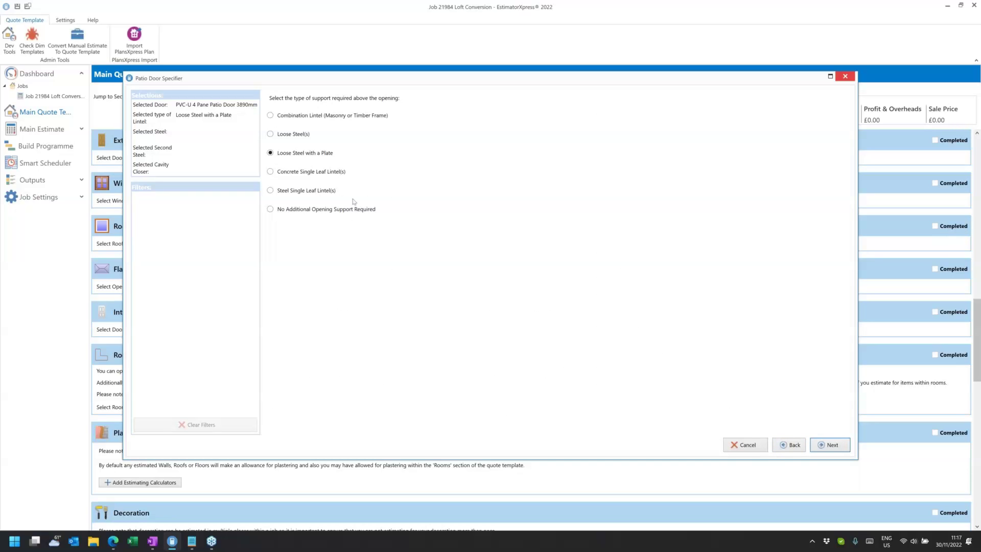
- Review the Concrete Single Leaf Lintel list as a possible opening support
{"action": "left_click", "coordinate": [273, 173]}
{"action": "left_click", "coordinate": [832, 445]}
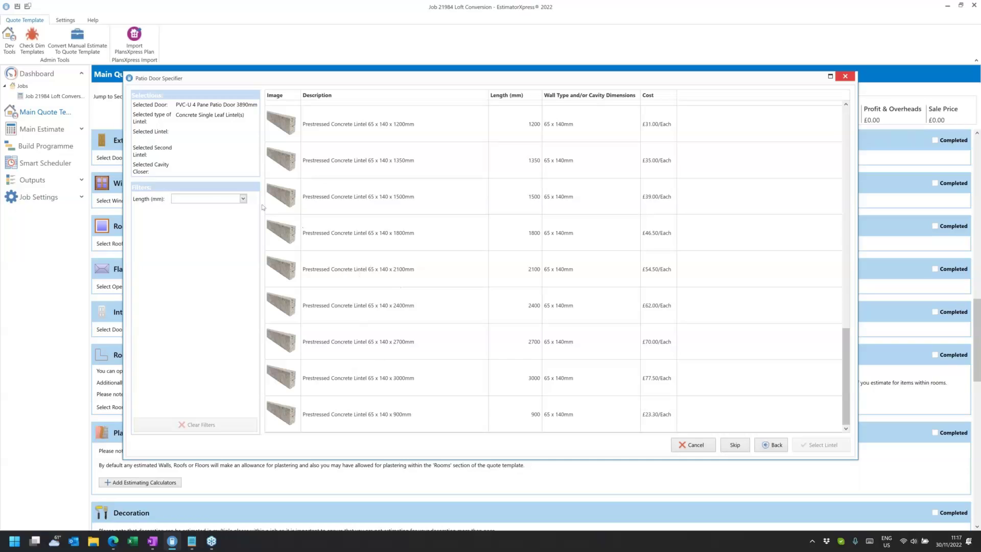
{"action": "left_click", "coordinate": [210, 199]}
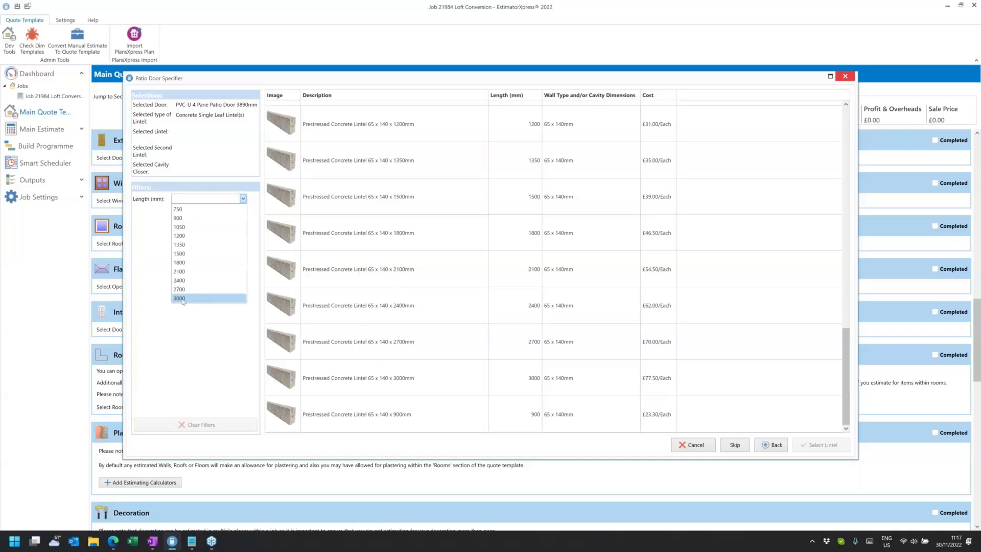
{"action": "left_click", "coordinate": [187, 363]}
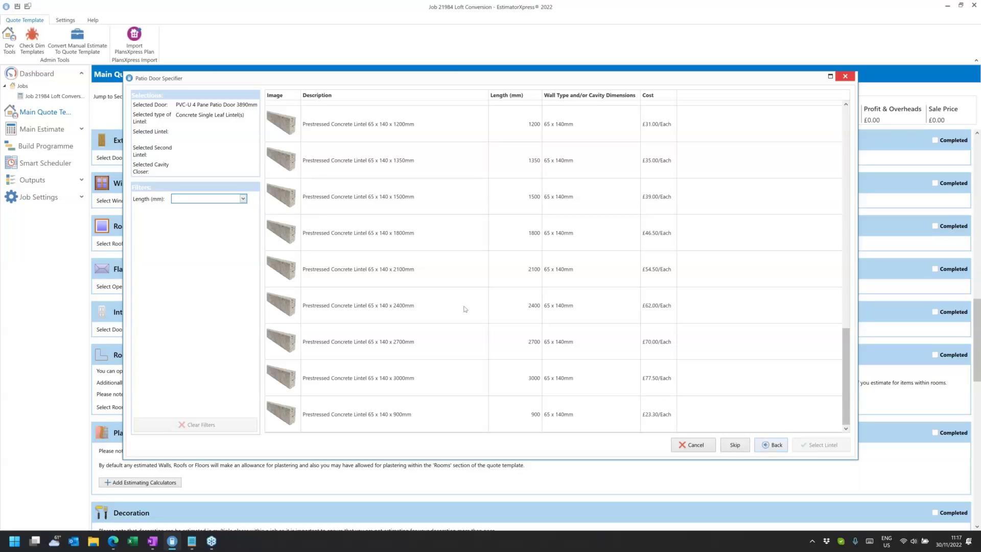
{"action": "scroll", "coordinate": [445, 289], "scroll_direction": "up", "scroll_amount": 3}
{"action": "scroll", "coordinate": [444, 289], "scroll_direction": "down", "scroll_amount": 3}
{"action": "left_click", "coordinate": [774, 445]}
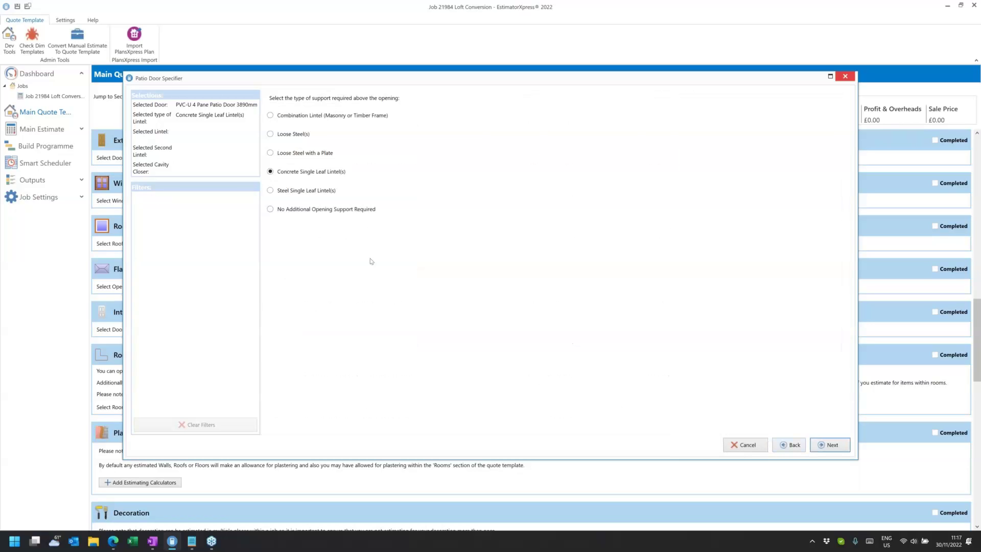
- Review Steel Single Leaf Lintels, then set the support back to Combination Lintel
{"action": "left_click", "coordinate": [288, 194]}
{"action": "left_click", "coordinate": [827, 444]}
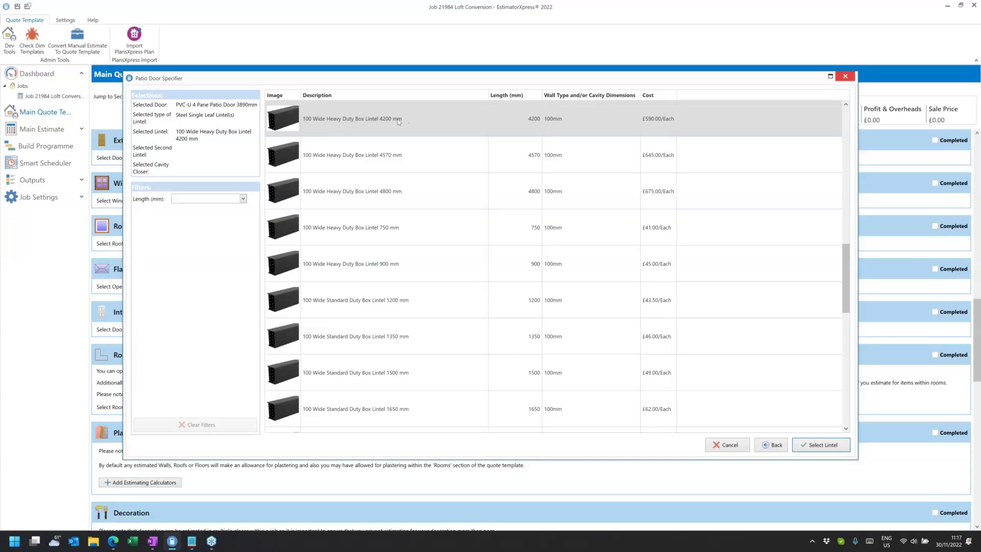
{"action": "left_click", "coordinate": [774, 448]}
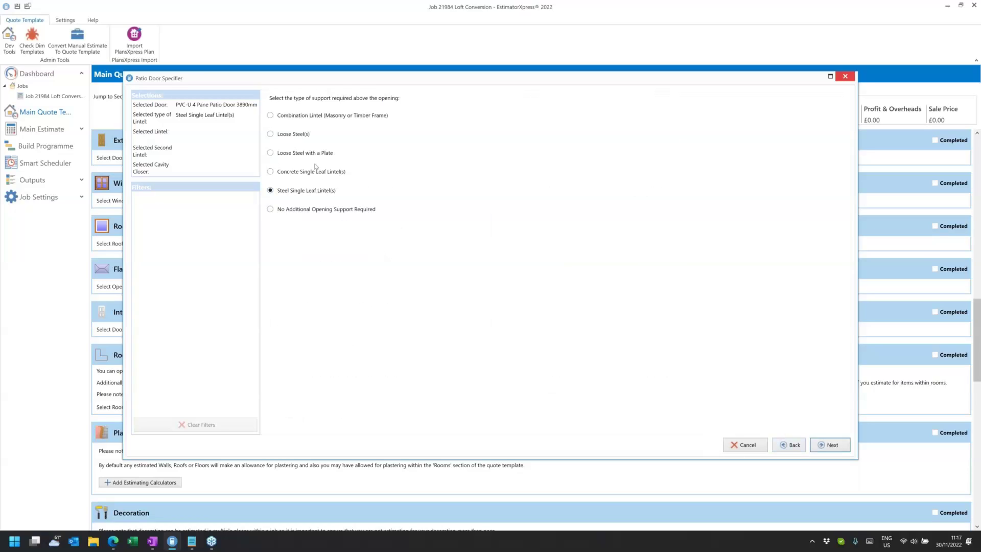
{"action": "left_click", "coordinate": [282, 114]}
- Filter lintels to 4200 mm and select the Standard Duty Cavity Wall Lintel for 130–145 mm cavities
{"action": "left_click", "coordinate": [831, 445]}
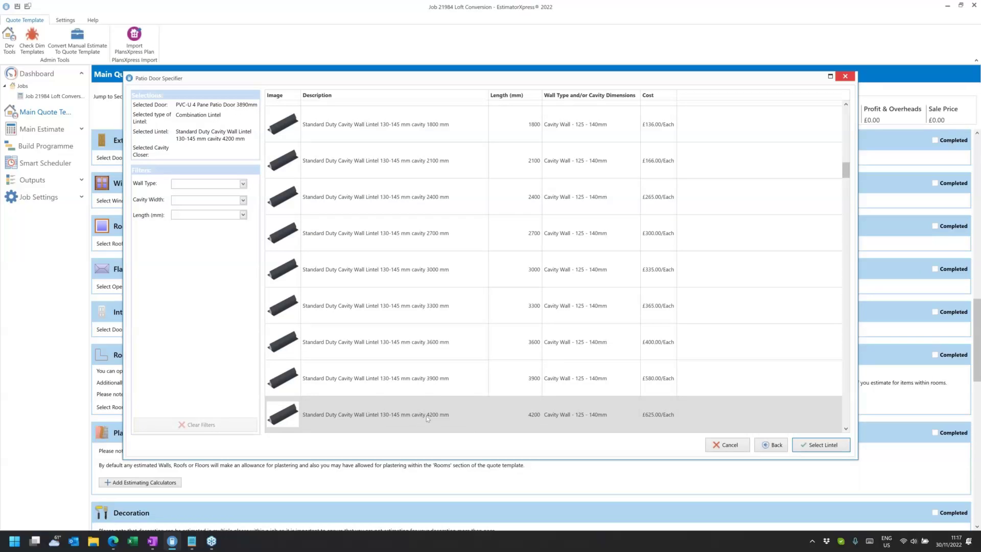
{"action": "left_click", "coordinate": [185, 216]}
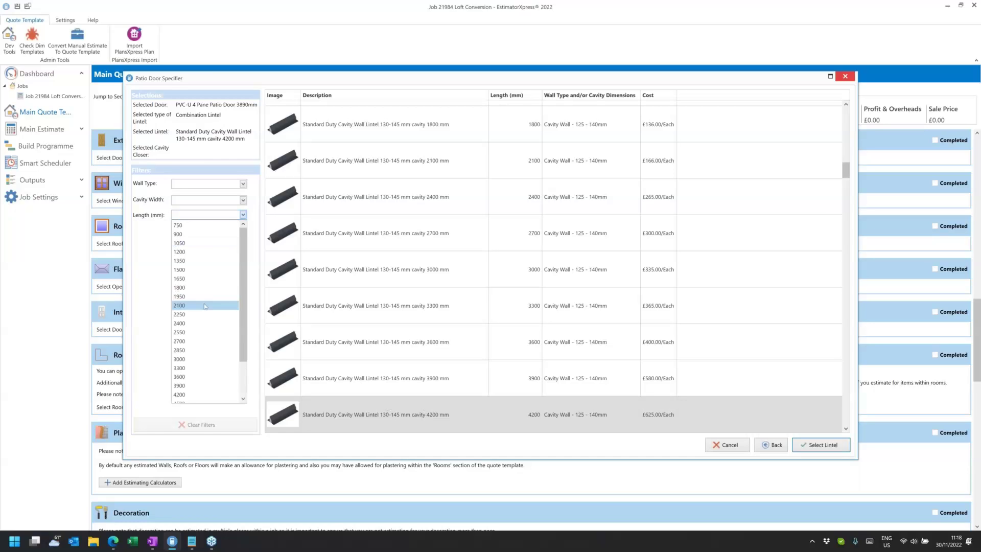
{"action": "left_click", "coordinate": [205, 352]}
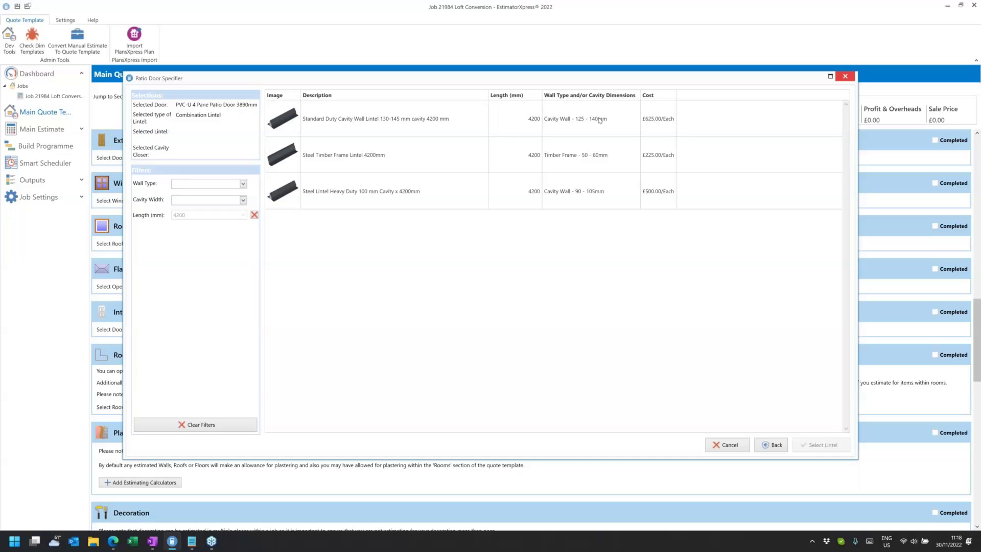
{"action": "left_click", "coordinate": [373, 121]}
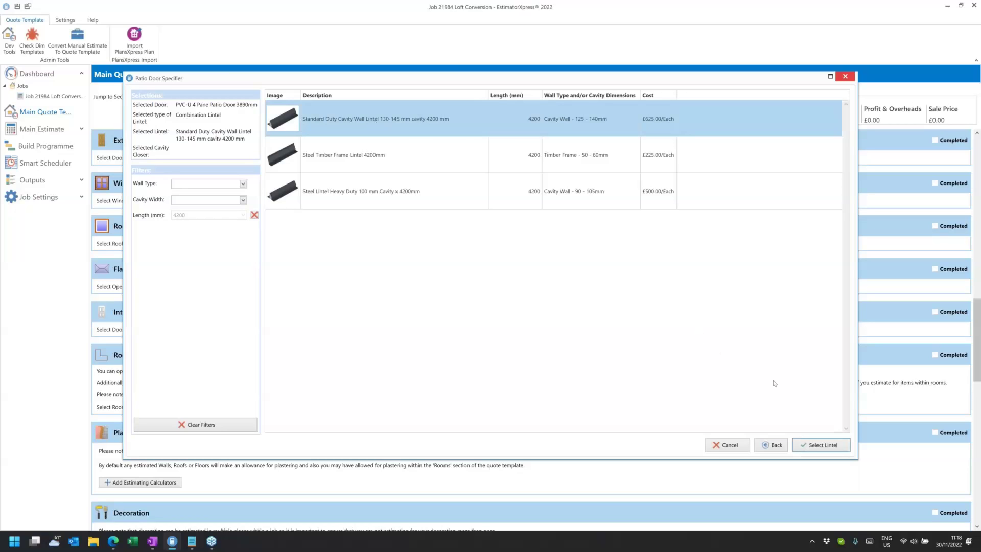
{"action": "left_click", "coordinate": [831, 447]}
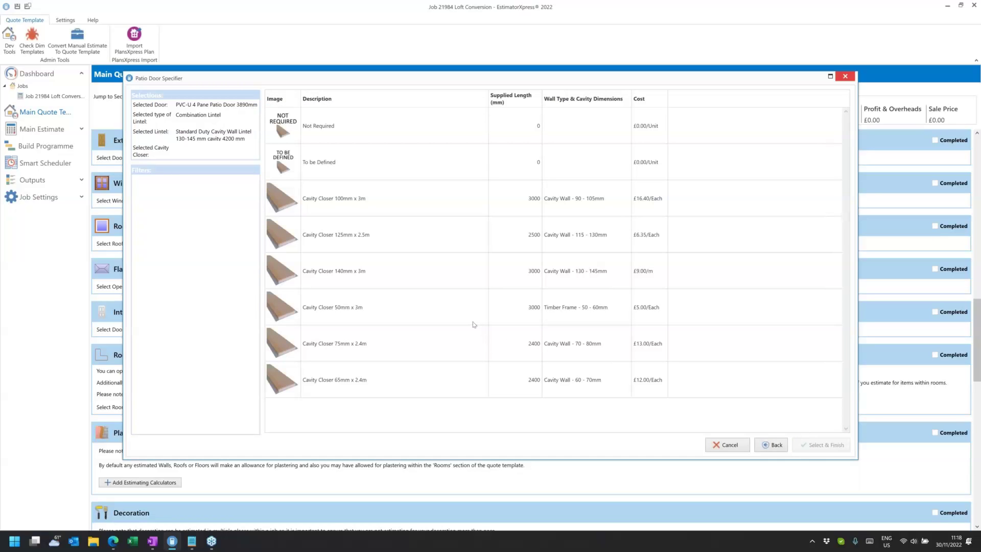
- Replace the cavity closer with the 140mm x 3m one and finish specifying the patio door
{"action": "left_click", "coordinate": [346, 132]}
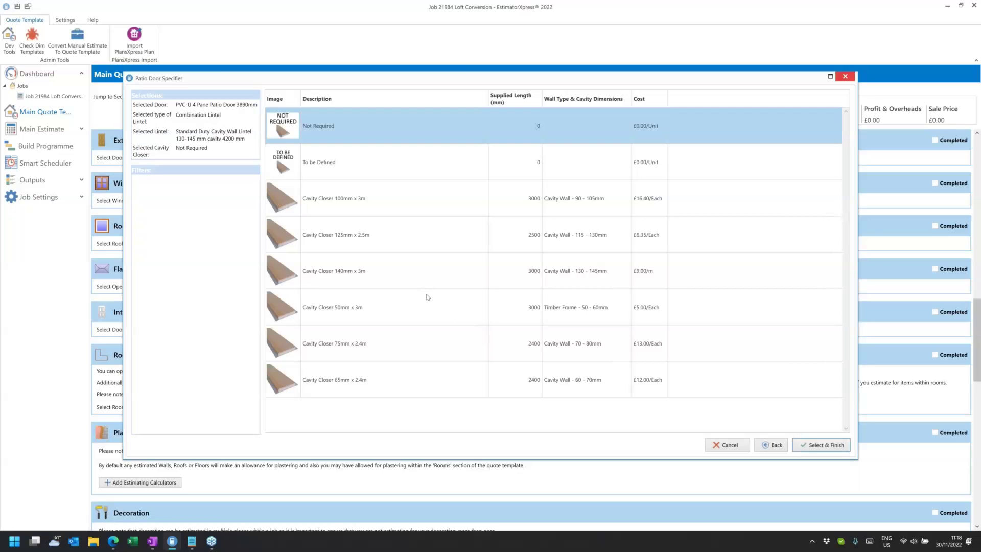
{"action": "left_click", "coordinate": [378, 273]}
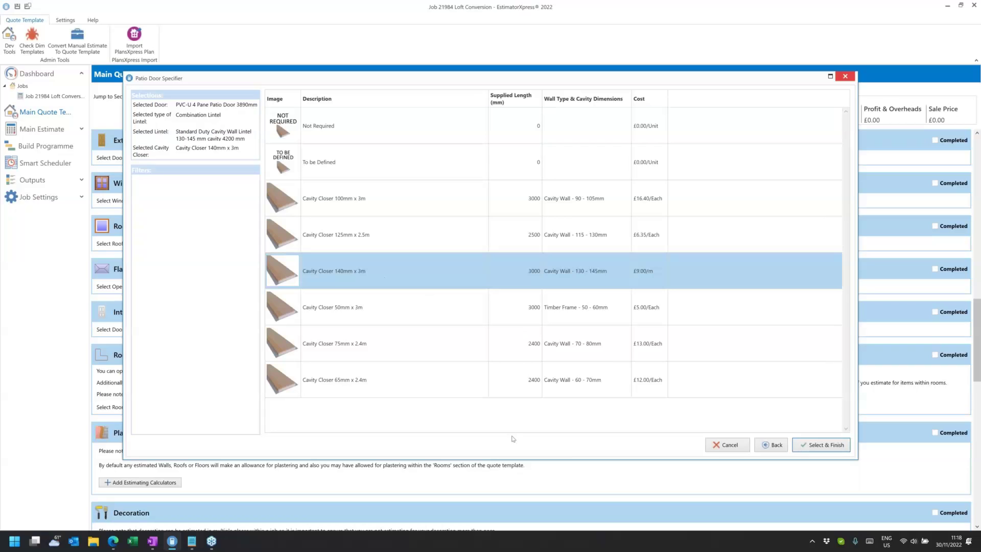
{"action": "left_click", "coordinate": [831, 447]}
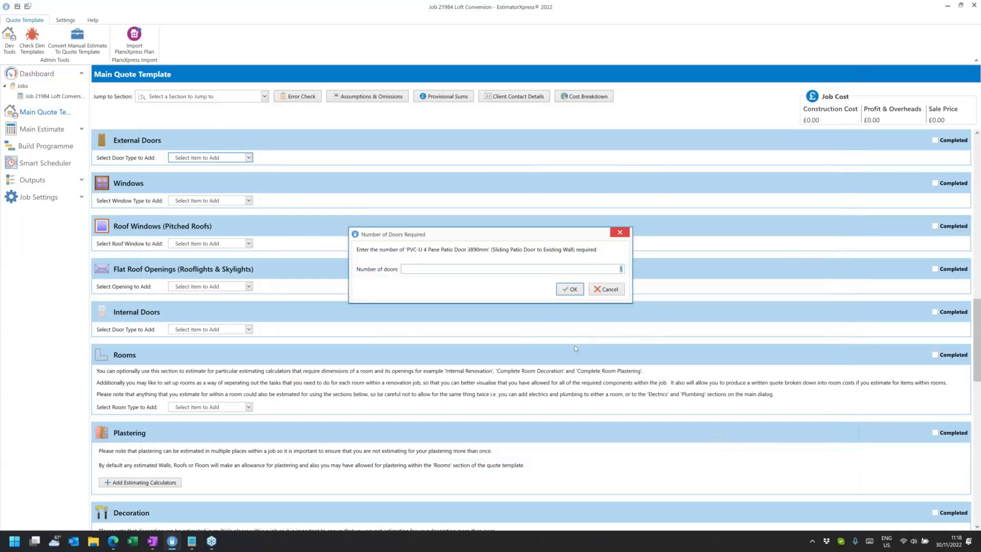
- Add one PVC-U 4 Pane Patio Door 3890mm using the Replacement Sliding Patio Door template
{"action": "left_click", "coordinate": [571, 291]}
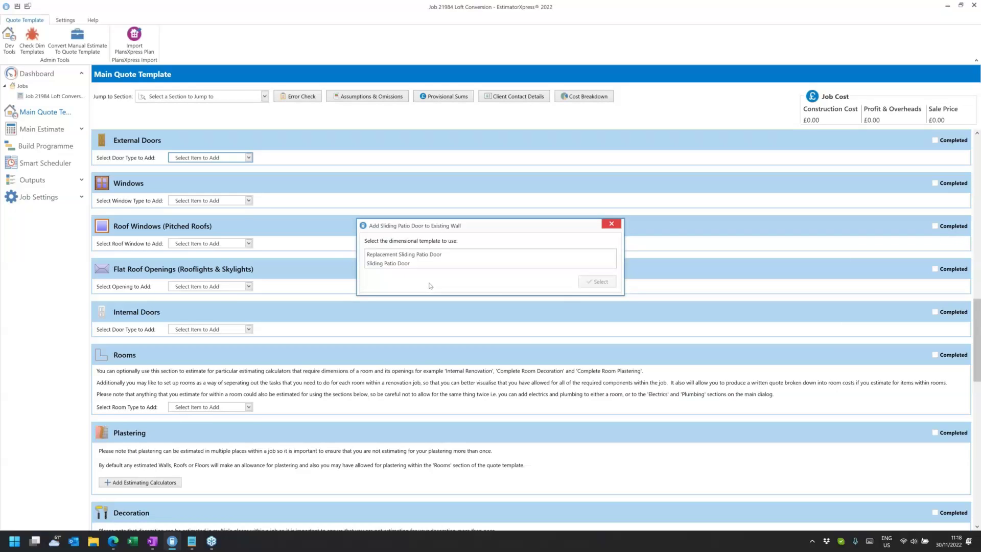
{"action": "left_click", "coordinate": [424, 254]}
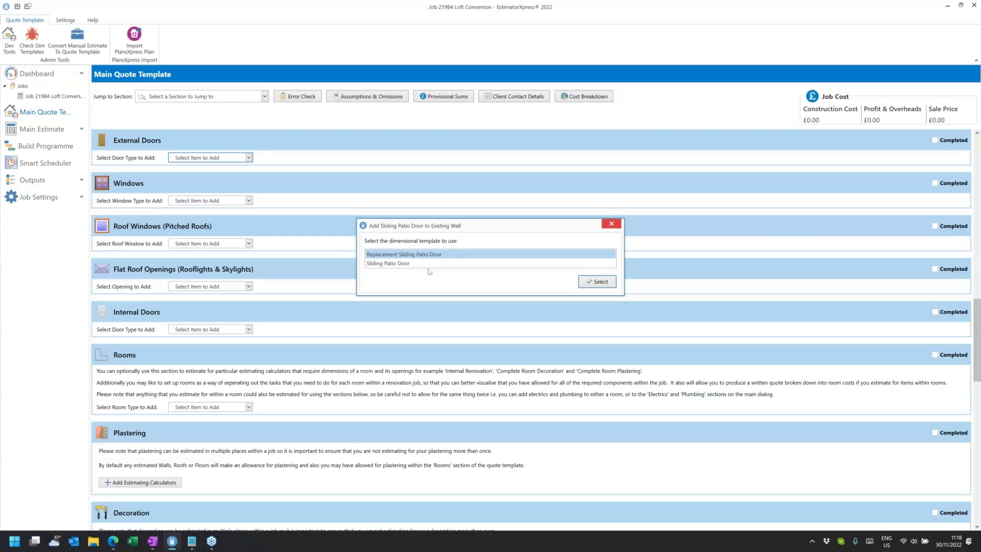
{"action": "left_click", "coordinate": [404, 264]}
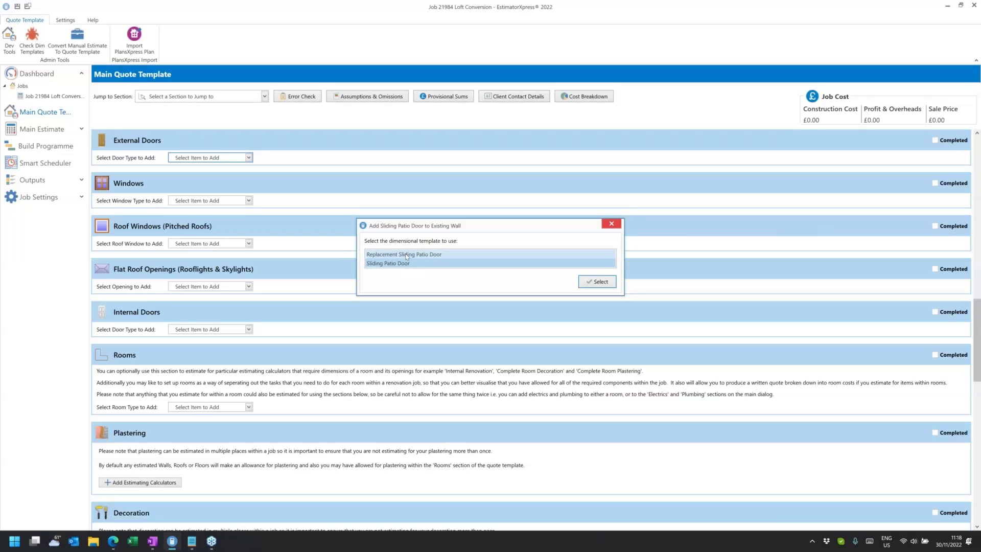
{"action": "left_click", "coordinate": [406, 255]}
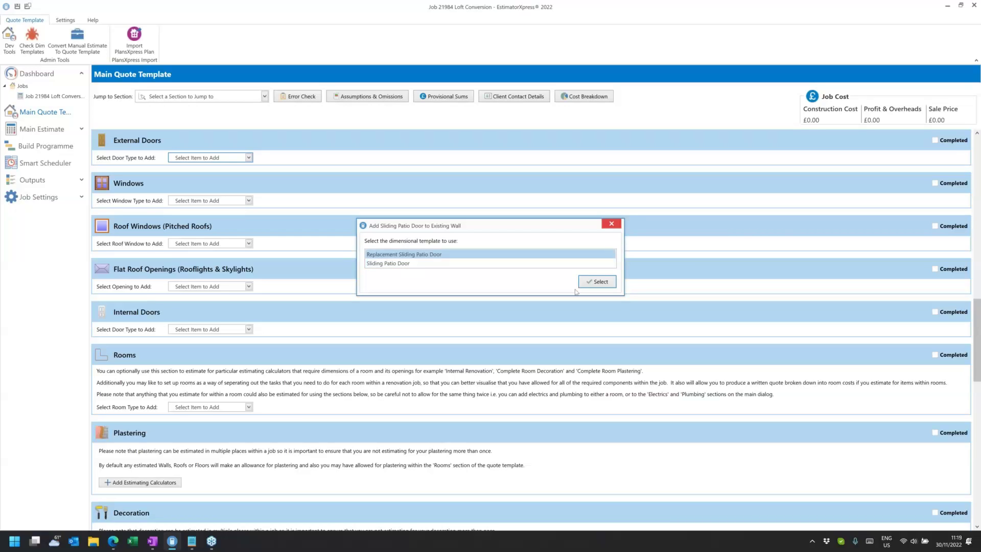
{"action": "left_click", "coordinate": [601, 285]}
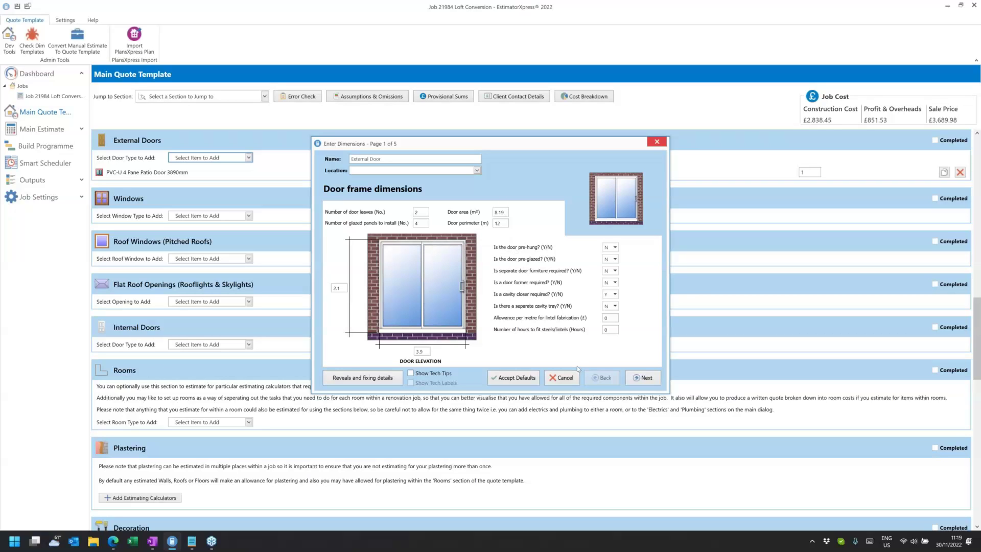
- Check the patio door's alternative door-removed and wall-removed areas, then accept the default dimensions
{"action": "left_click", "coordinate": [643, 379]}
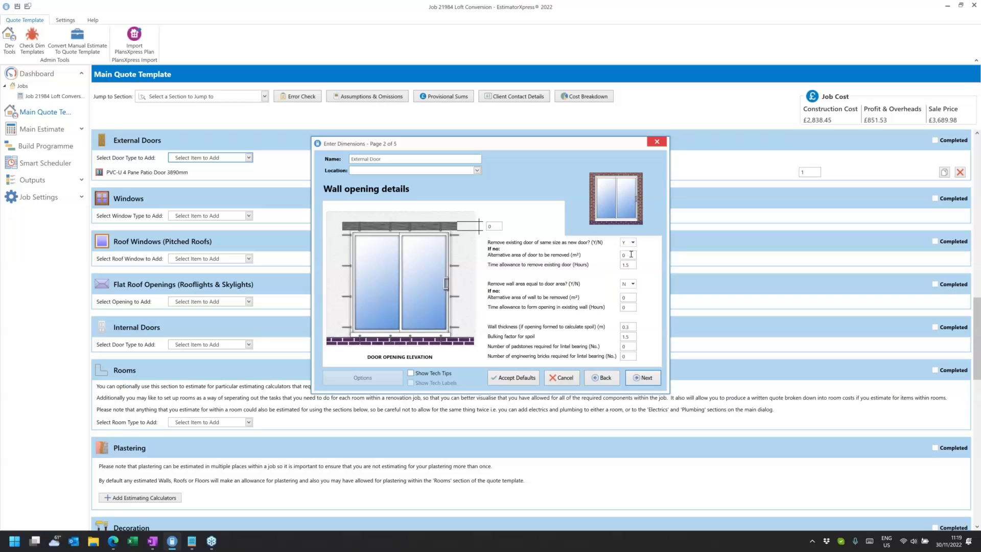
{"action": "left_click", "coordinate": [631, 255]}
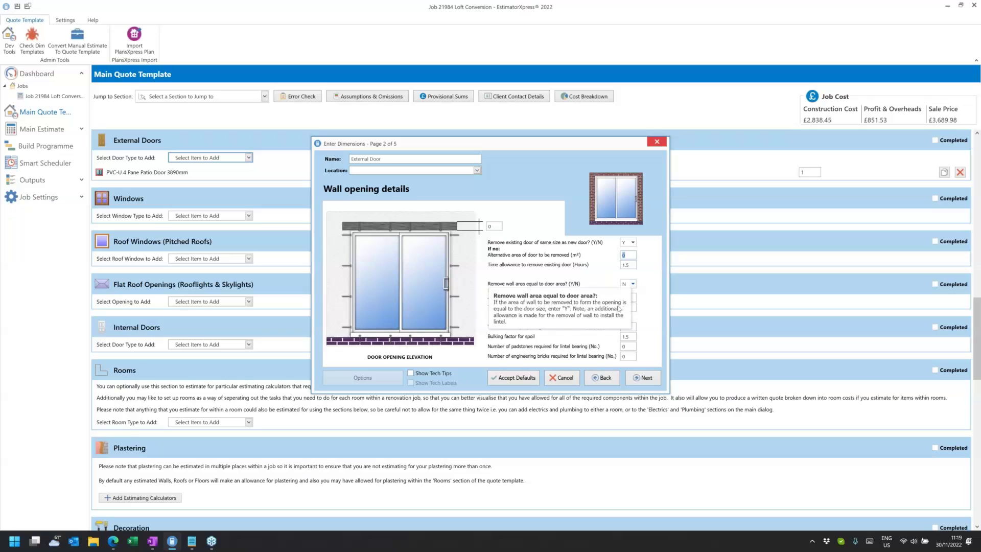
{"action": "left_click", "coordinate": [633, 299]}
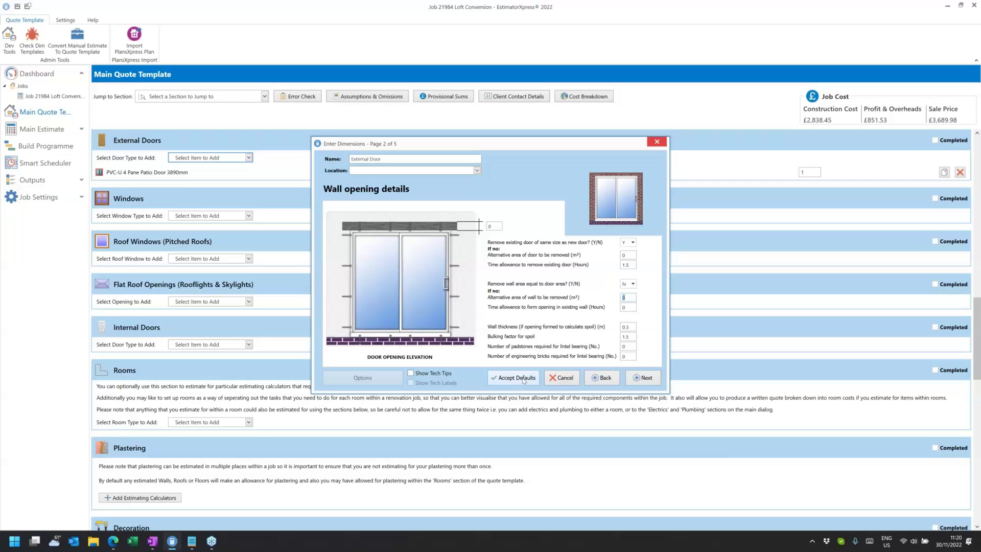
{"action": "left_click", "coordinate": [523, 378]}
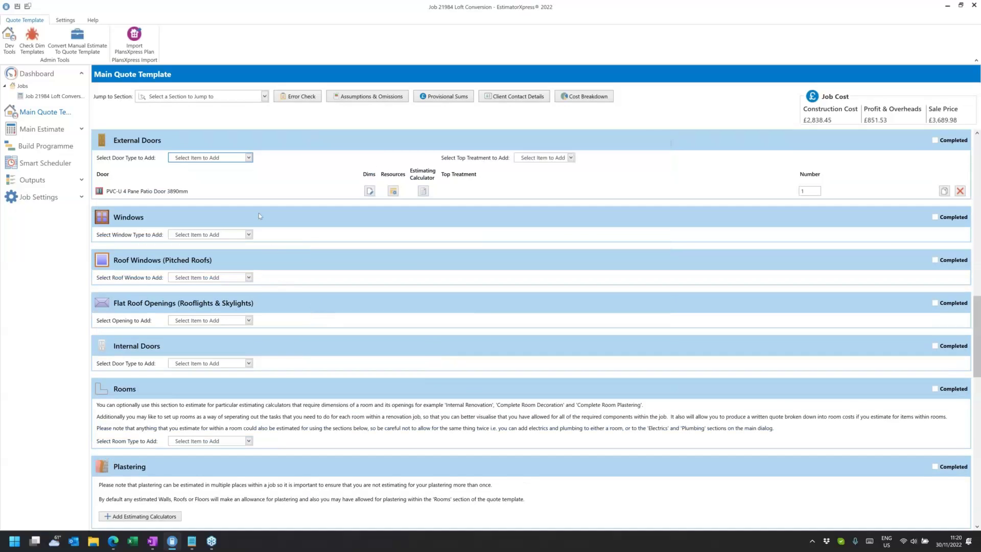
- Choose Select French Door from Catalogue from the external door types list
{"action": "left_click", "coordinate": [205, 159]}
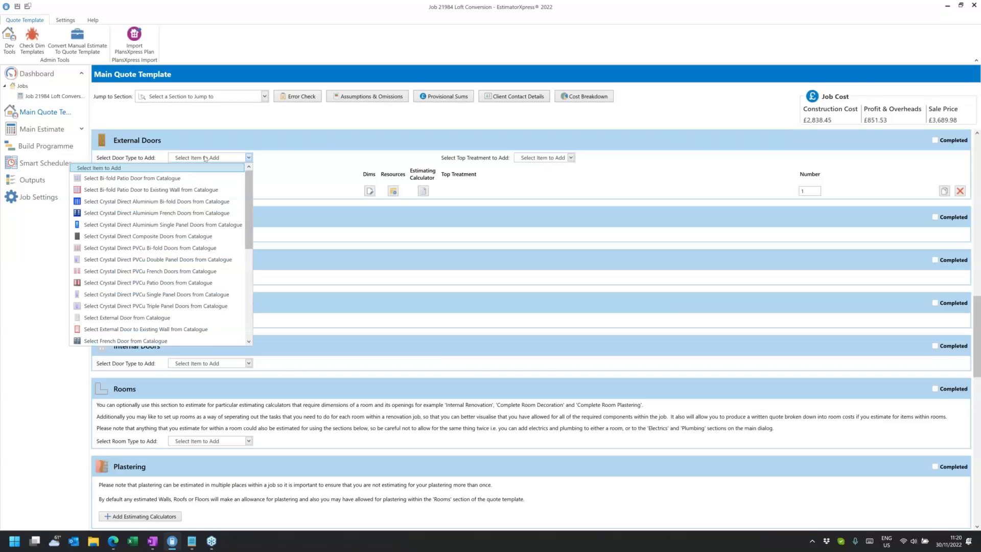
{"action": "scroll", "coordinate": [183, 236], "scroll_direction": "down", "scroll_amount": 5}
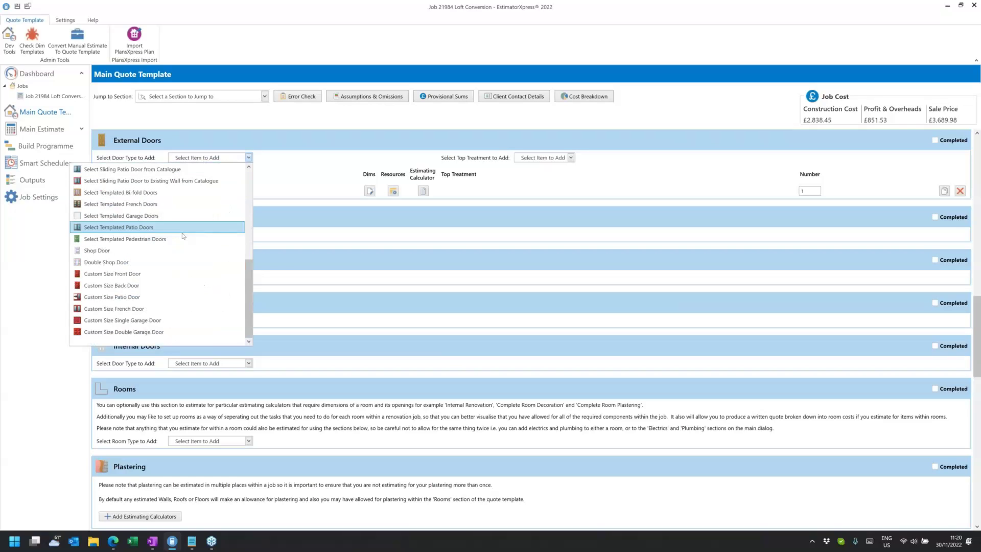
{"action": "scroll", "coordinate": [183, 235], "scroll_direction": "up", "scroll_amount": 4}
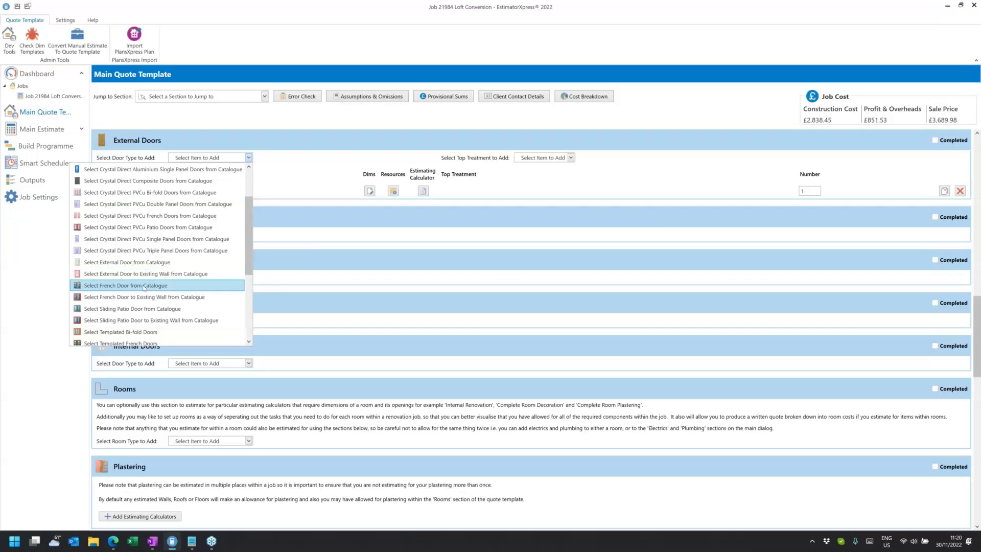
{"action": "left_click", "coordinate": [143, 286]}
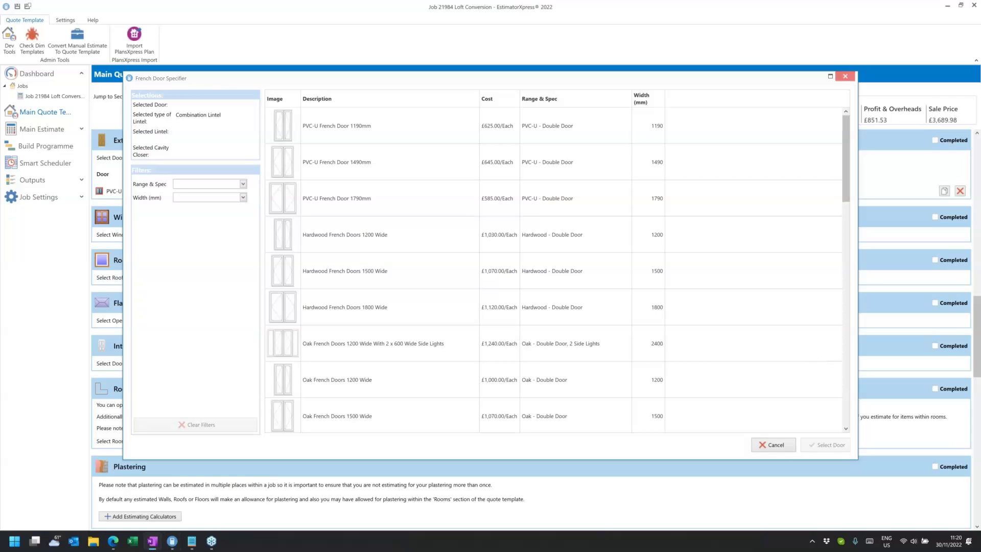
- Filter the range to Oak - Double Door, 1 Side Light and select the 1460mm door with 610mm side light
{"action": "left_click", "coordinate": [187, 184]}
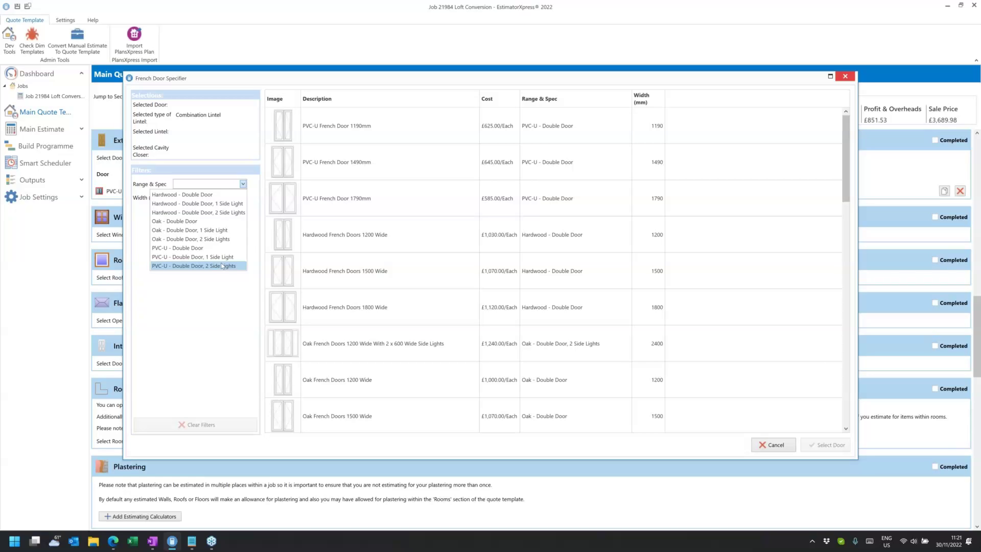
{"action": "left_click", "coordinate": [205, 230]}
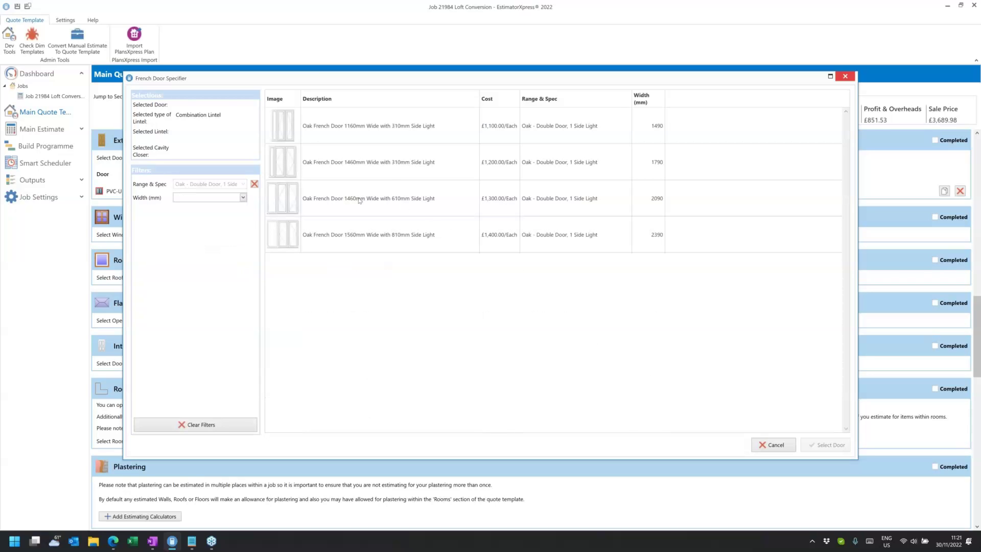
{"action": "left_click", "coordinate": [339, 202]}
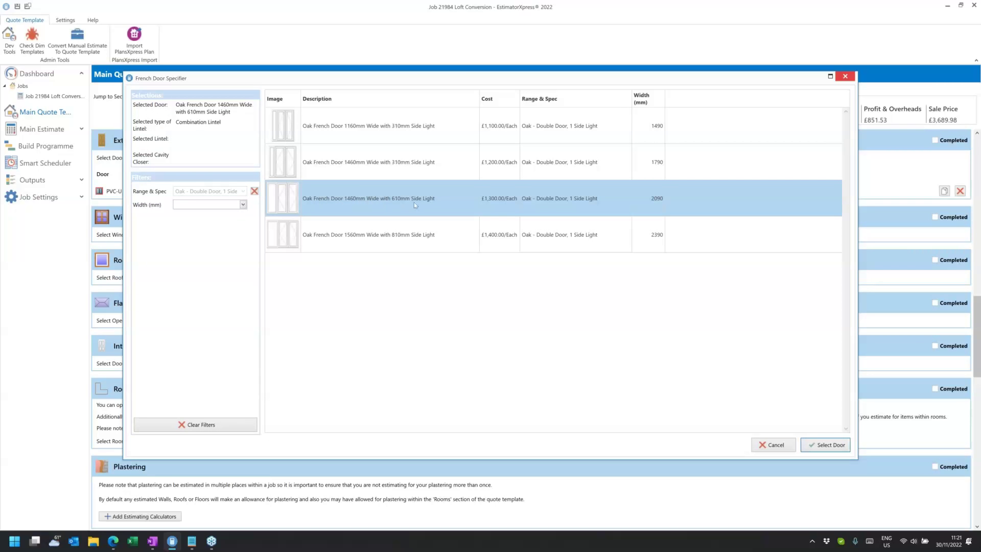
{"action": "left_click", "coordinate": [828, 446]}
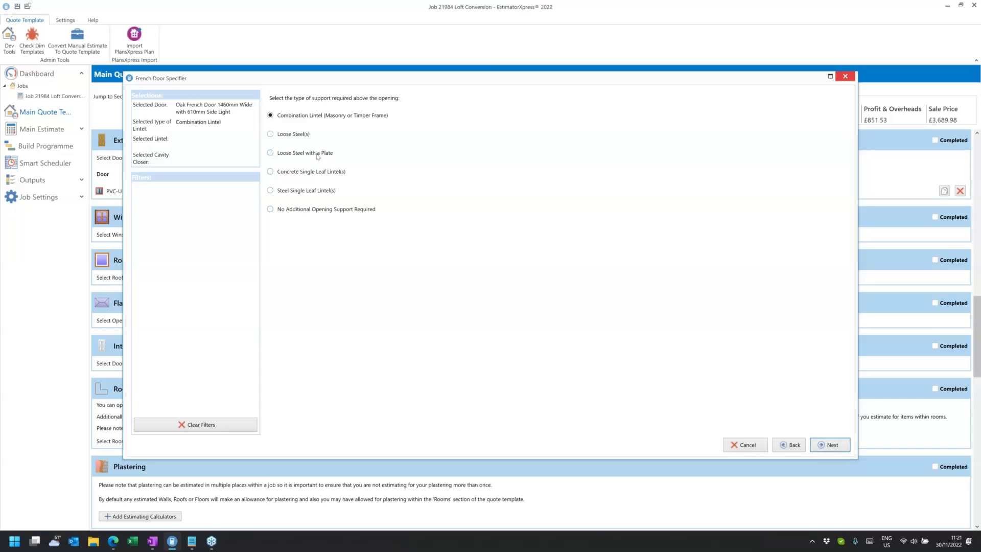
- Choose loose steel with a plate as support, using a Universal Beam 152 x 89 x 16kg
{"action": "left_click", "coordinate": [288, 153]}
{"action": "left_click", "coordinate": [823, 445]}
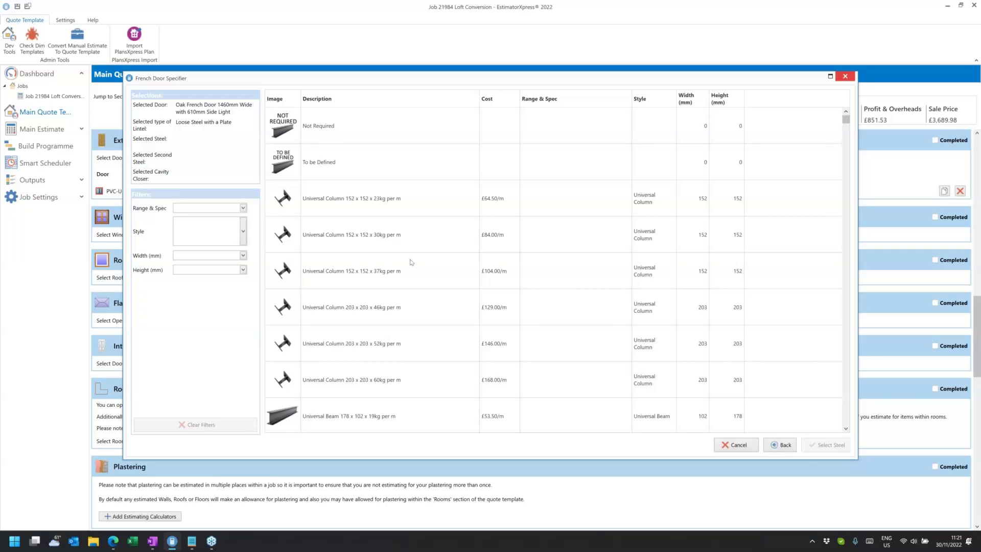
{"action": "scroll", "coordinate": [411, 262], "scroll_direction": "down", "scroll_amount": 2}
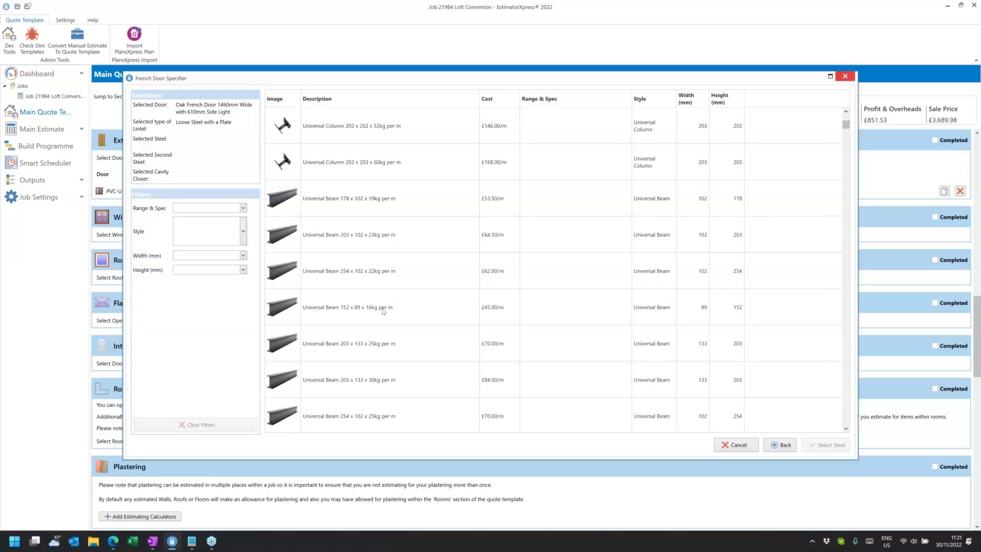
{"action": "left_click", "coordinate": [384, 309]}
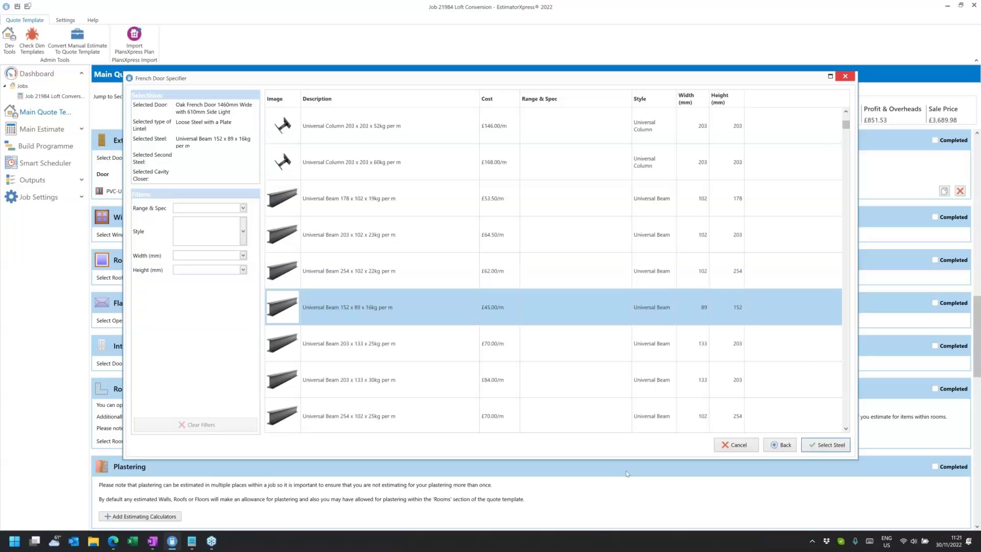
{"action": "left_click", "coordinate": [831, 446]}
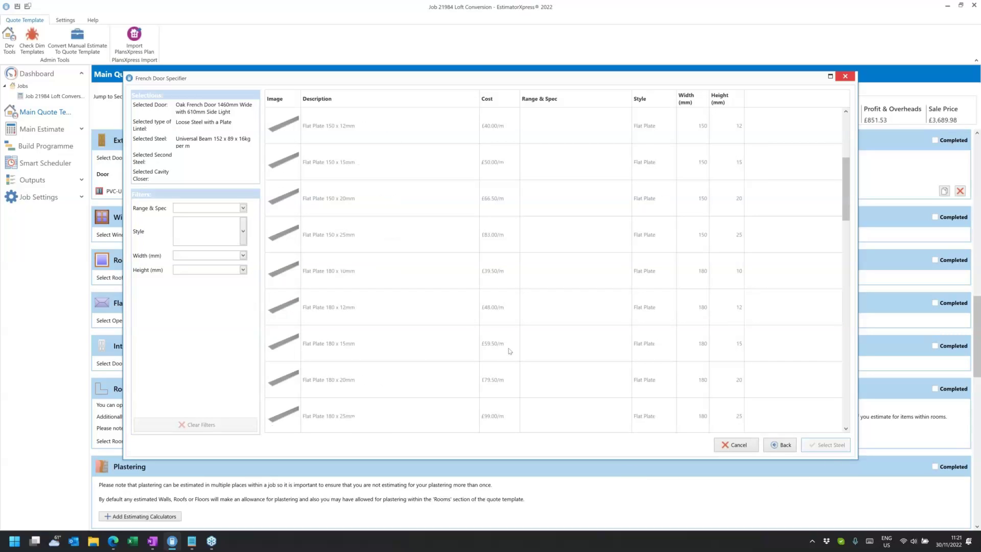
- Add a Flat Plate 300 x 15mm and Cavity Closer 125mm x 2.5m, then confirm one door
{"action": "scroll", "coordinate": [360, 348], "scroll_direction": "down", "scroll_amount": 3}
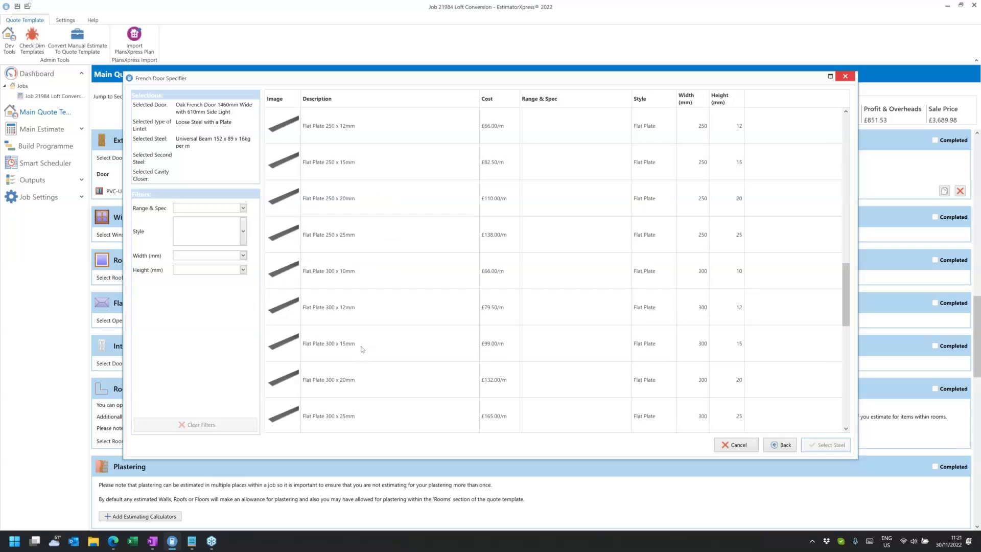
{"action": "left_click", "coordinate": [362, 348]}
{"action": "left_click", "coordinate": [830, 445]}
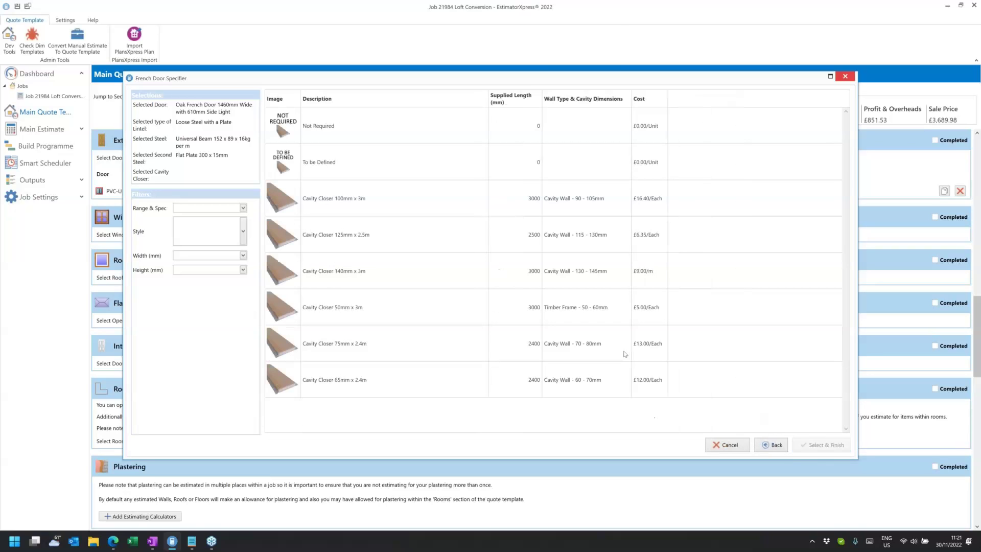
{"action": "left_click", "coordinate": [372, 245]}
{"action": "left_click", "coordinate": [829, 445]}
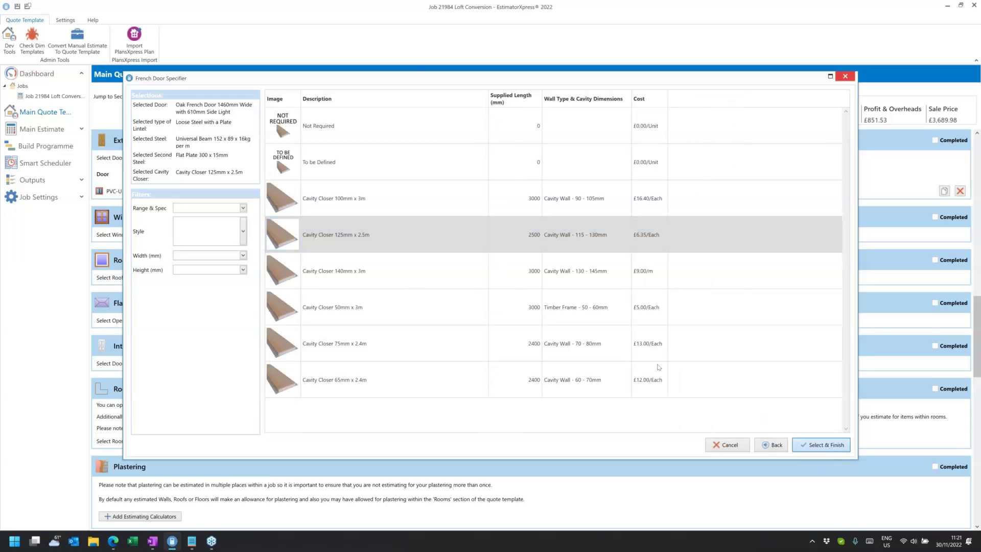
{"action": "left_click", "coordinate": [572, 289]}
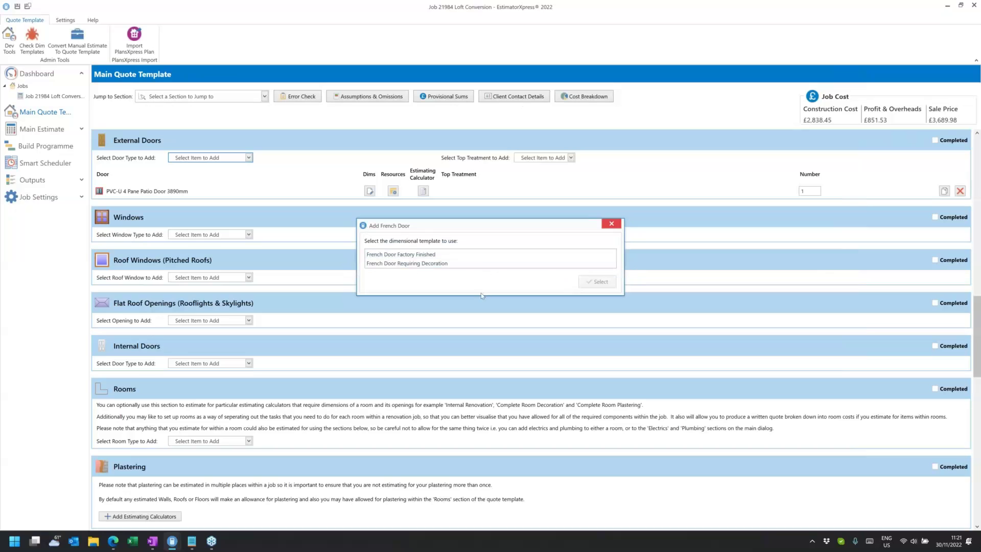
- Add the oak French door using the French Door Factory Finished template
{"action": "left_click", "coordinate": [431, 254]}
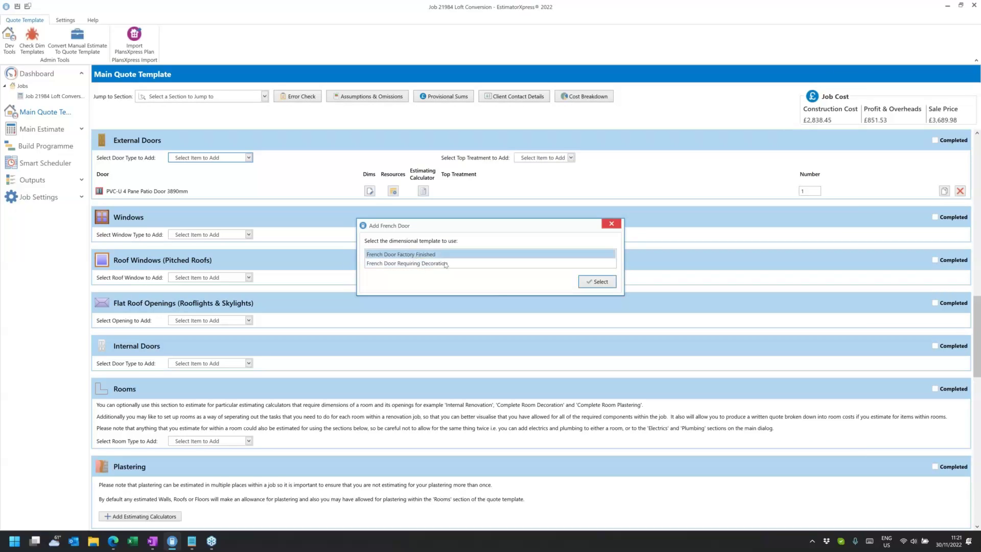
{"action": "left_click", "coordinate": [598, 283]}
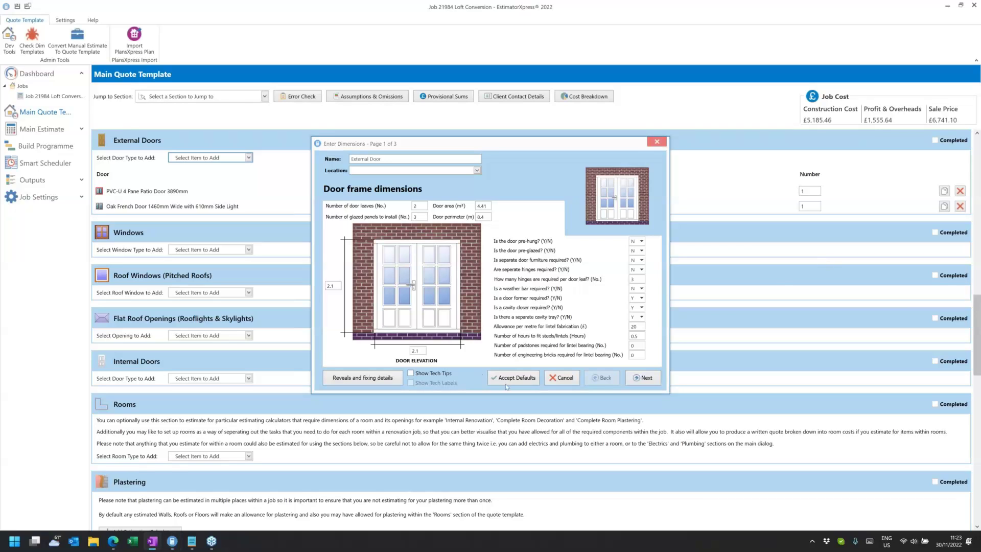
- Cancel the French door dimensions and open the Internal Doors door type list
{"action": "left_click", "coordinate": [571, 379]}
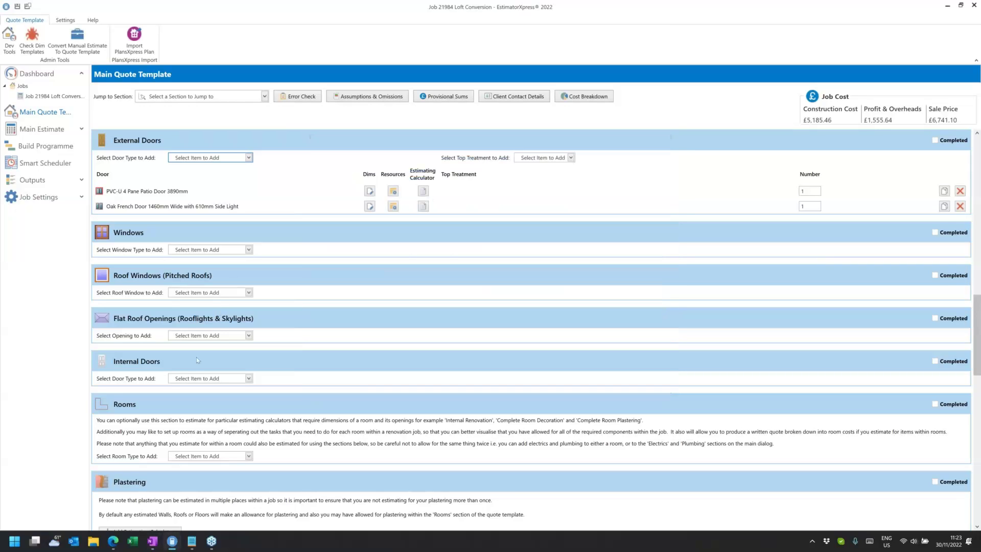
{"action": "scroll", "coordinate": [192, 332], "scroll_direction": "down", "scroll_amount": 2}
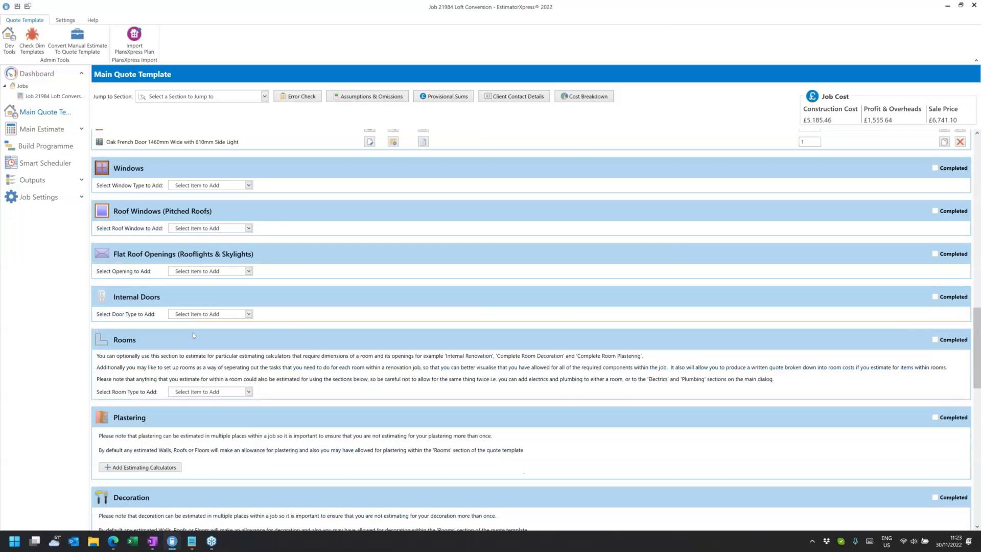
{"action": "left_click", "coordinate": [192, 293]}
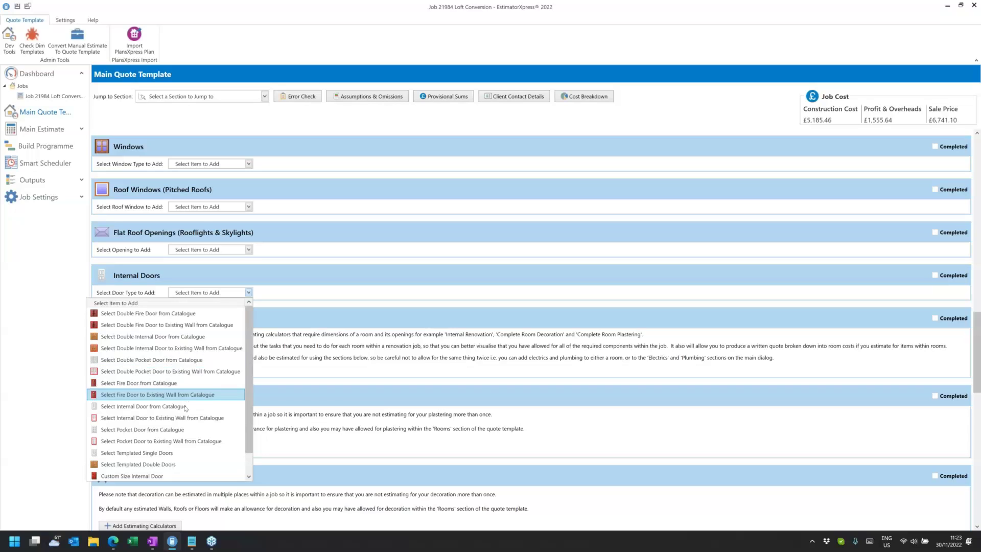
- Choose Select Templated Single Doors from the internal door types list
{"action": "scroll", "coordinate": [187, 426], "scroll_direction": "down", "scroll_amount": 1}
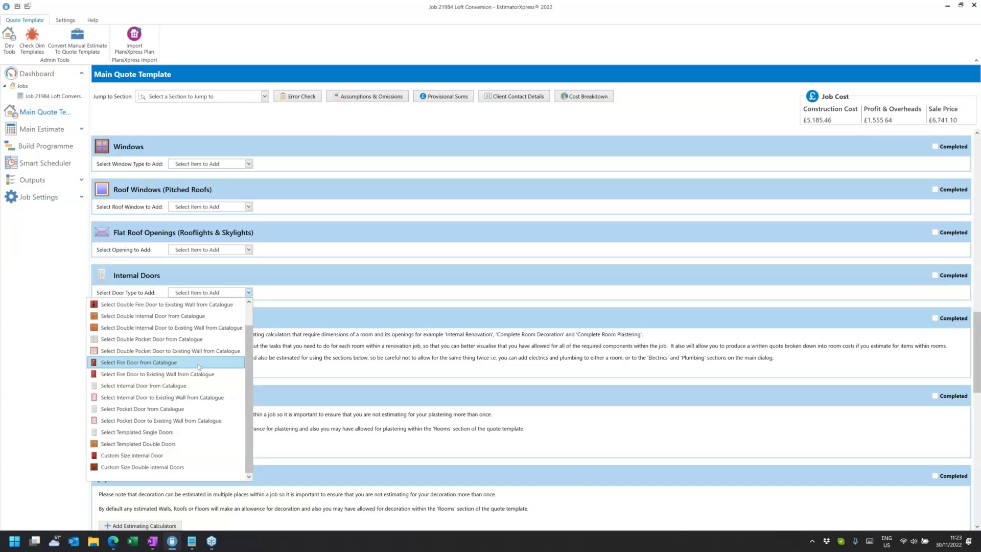
{"action": "left_click", "coordinate": [150, 432]}
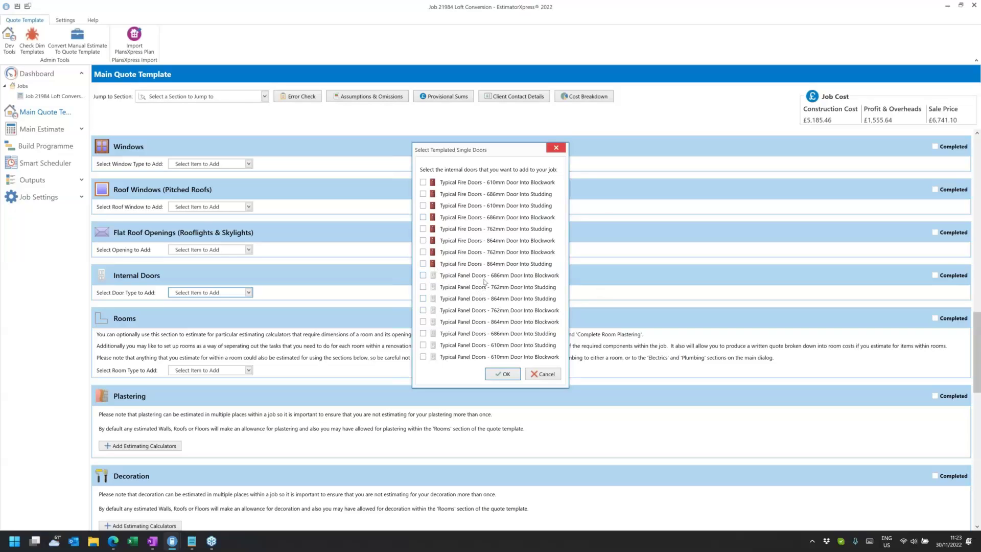
- Cancel the templated doors and choose Select Steel/Lintel from Catalogue for a Structural Opening to New Wall
{"action": "left_click", "coordinate": [545, 375]}
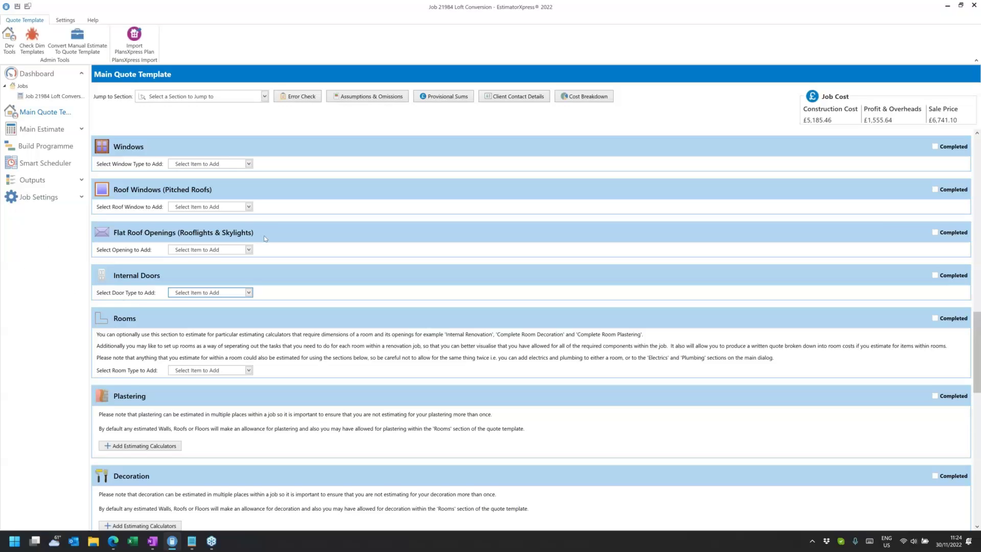
{"action": "scroll", "coordinate": [265, 239], "scroll_direction": "up", "scroll_amount": 5}
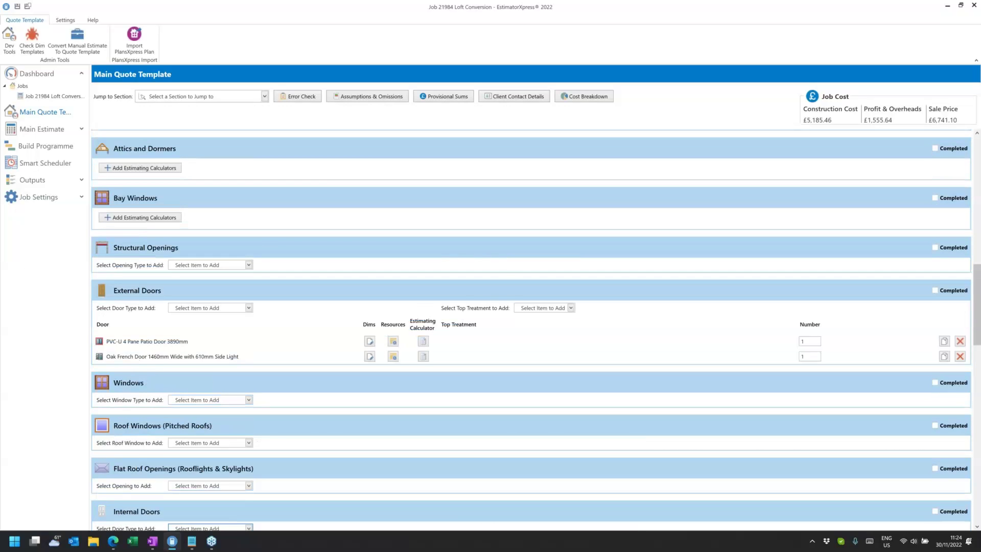
{"action": "scroll", "coordinate": [202, 201], "scroll_direction": "down", "scroll_amount": 1}
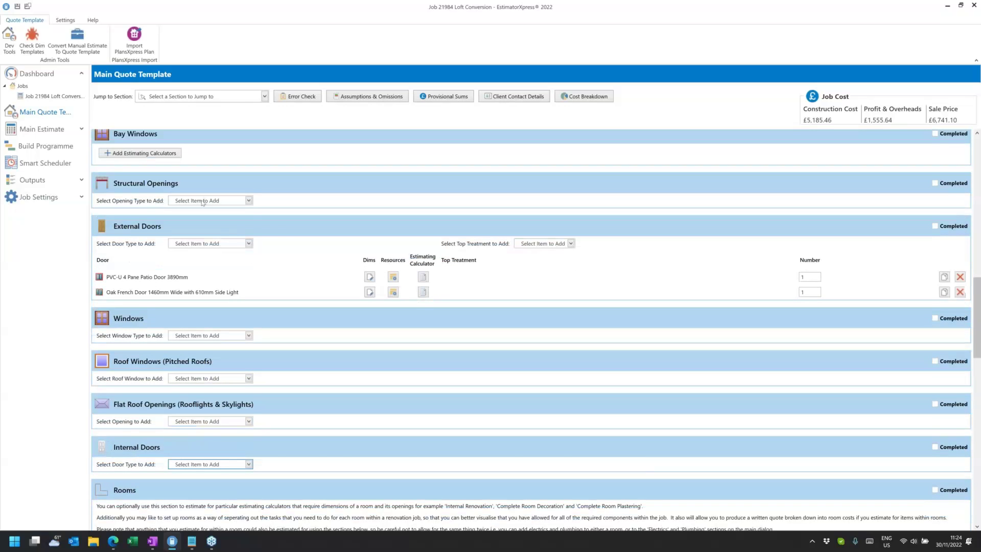
{"action": "left_click", "coordinate": [203, 201]}
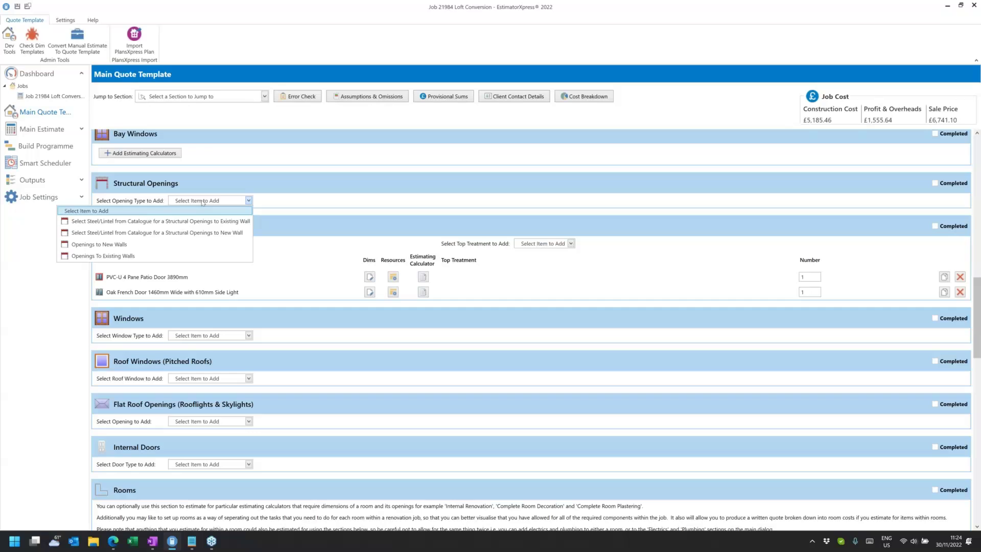
{"action": "left_click", "coordinate": [172, 233]}
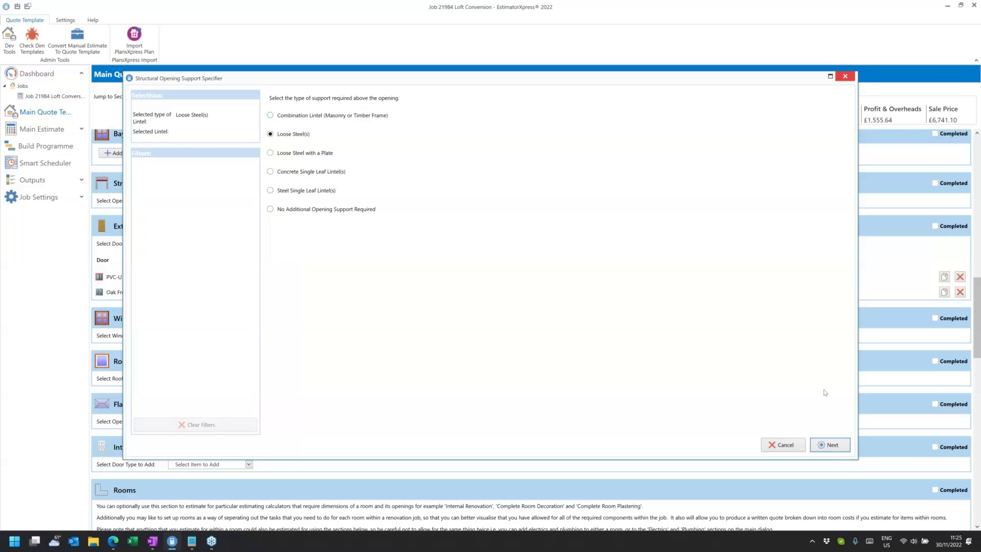
- Support the opening with loose steels: two Universal Beam 254 x 102 x 22kg per m
{"action": "left_click", "coordinate": [833, 445]}
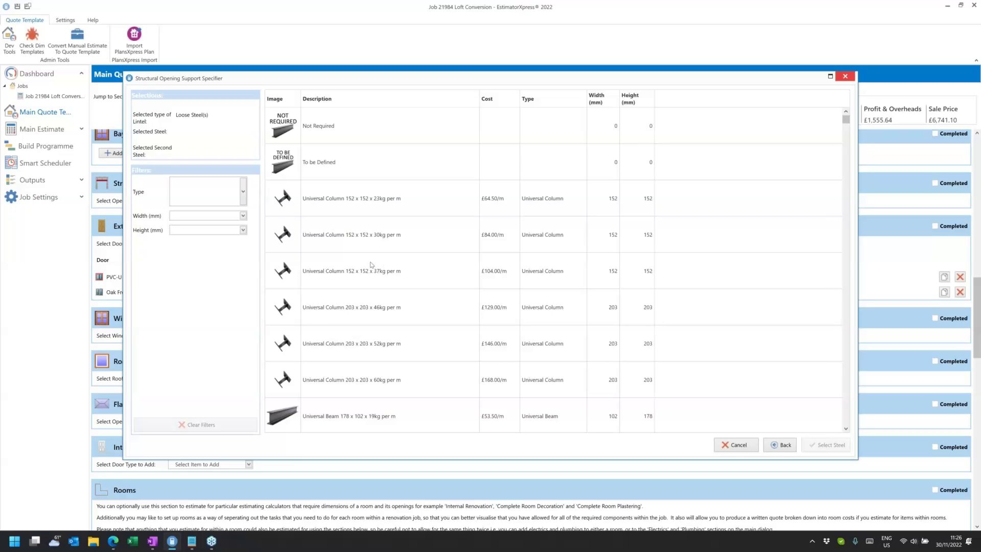
{"action": "scroll", "coordinate": [371, 265], "scroll_direction": "down", "scroll_amount": 3}
{"action": "left_click", "coordinate": [372, 283]}
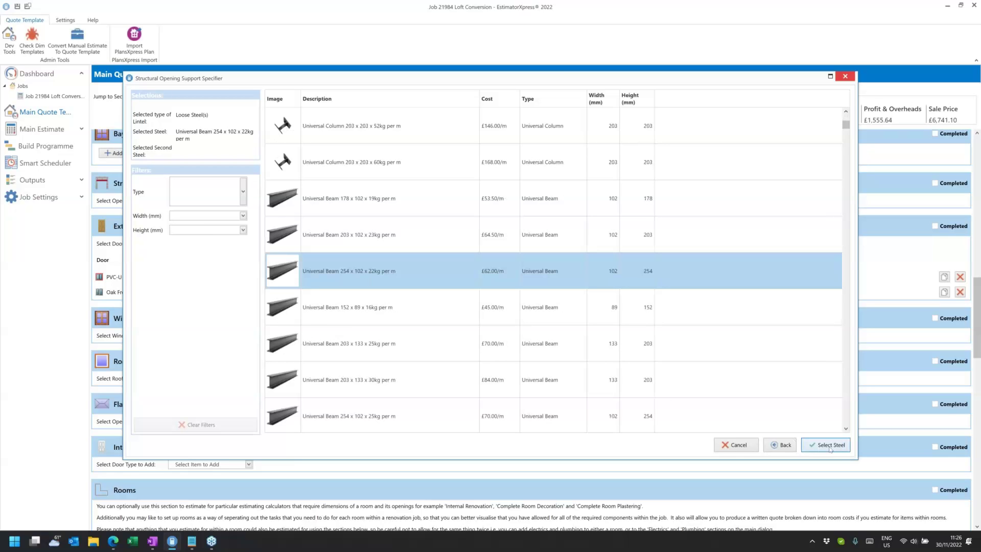
{"action": "left_click", "coordinate": [829, 446]}
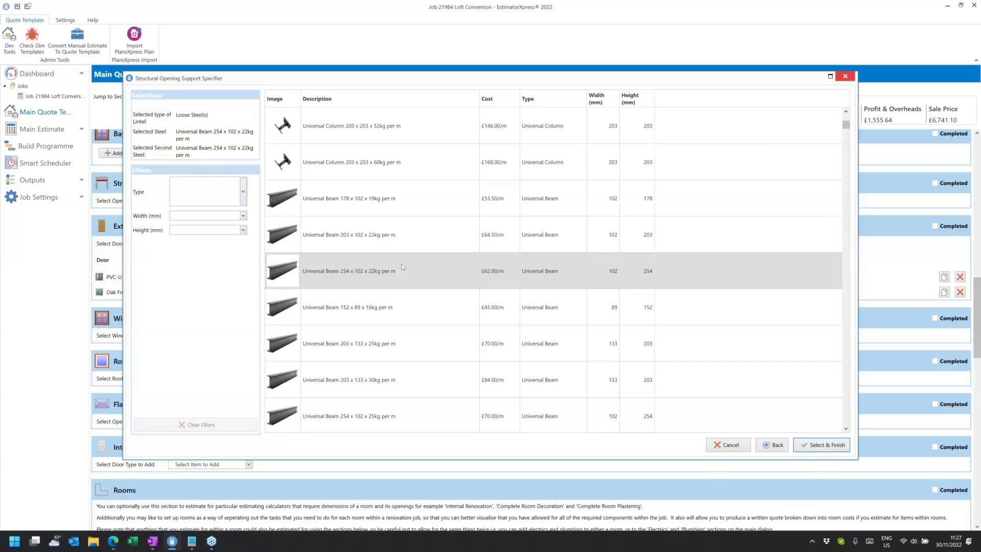
{"action": "left_click", "coordinate": [829, 445]}
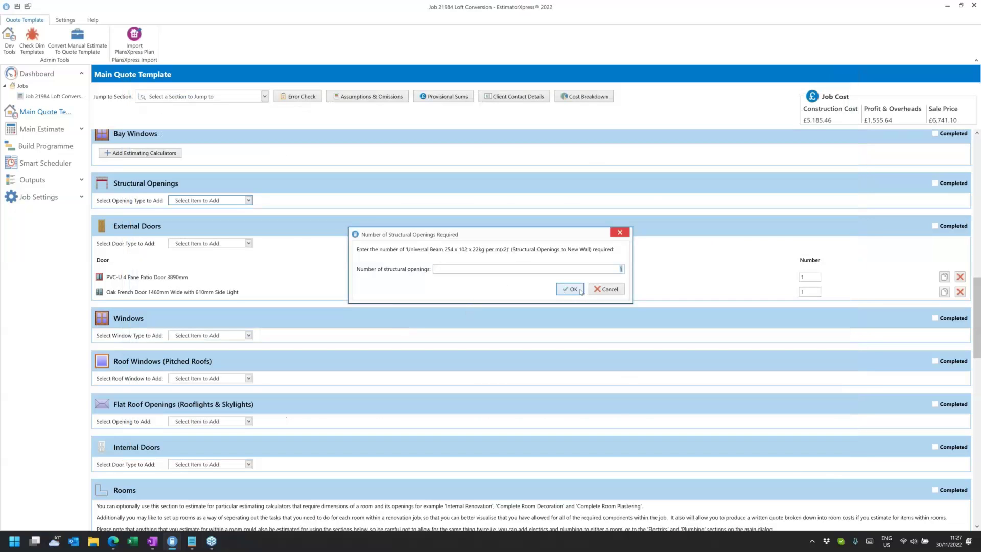
- Add one structural opening of the doubled 254 x 102 x 22kg beam with width 4
{"action": "left_click", "coordinate": [568, 289]}
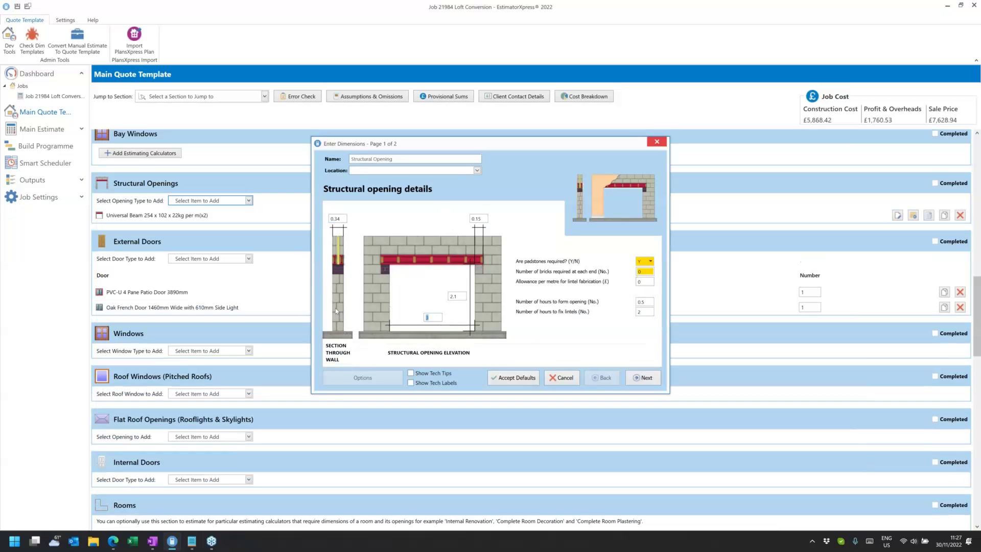
{"action": "type", "text": "4.5"}
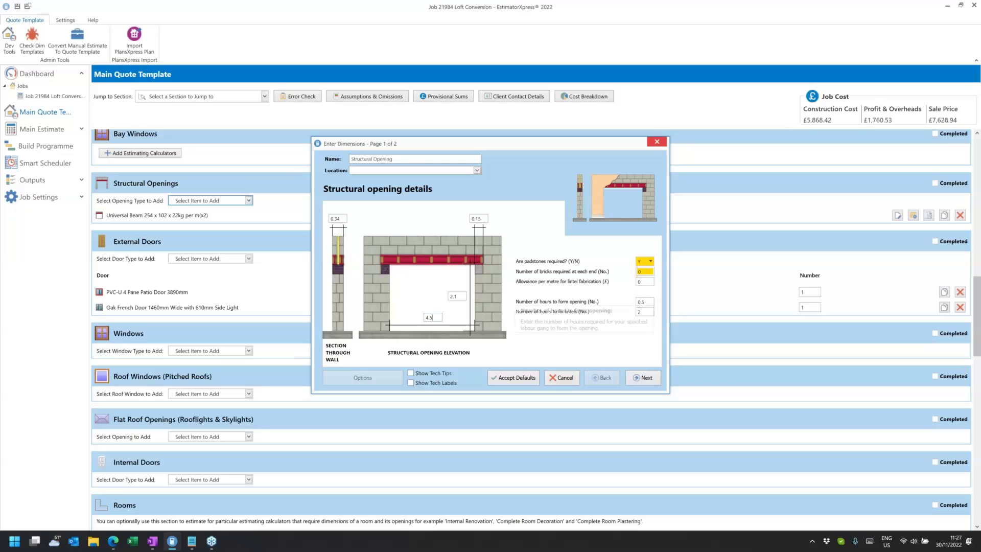
{"action": "left_click", "coordinate": [644, 377]}
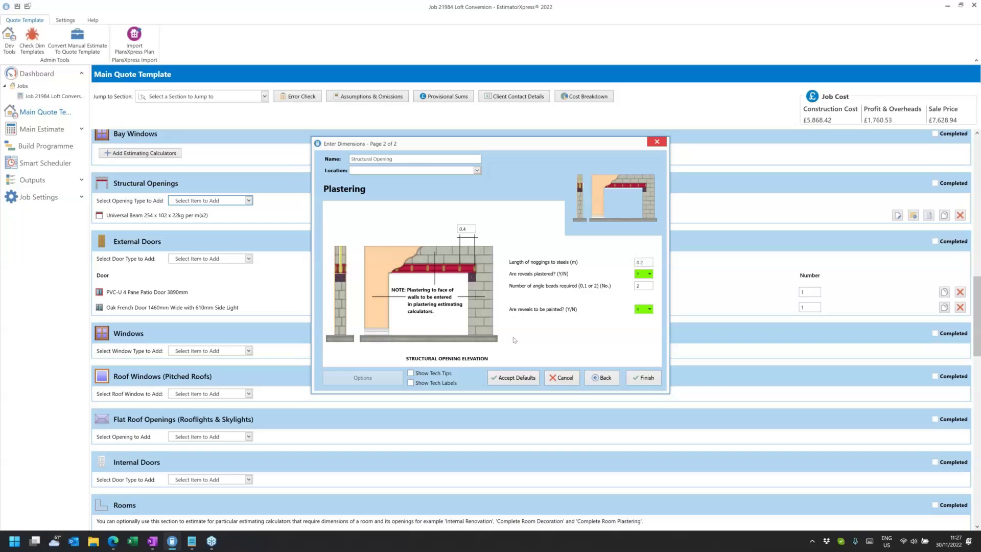
{"action": "left_click", "coordinate": [646, 378]}
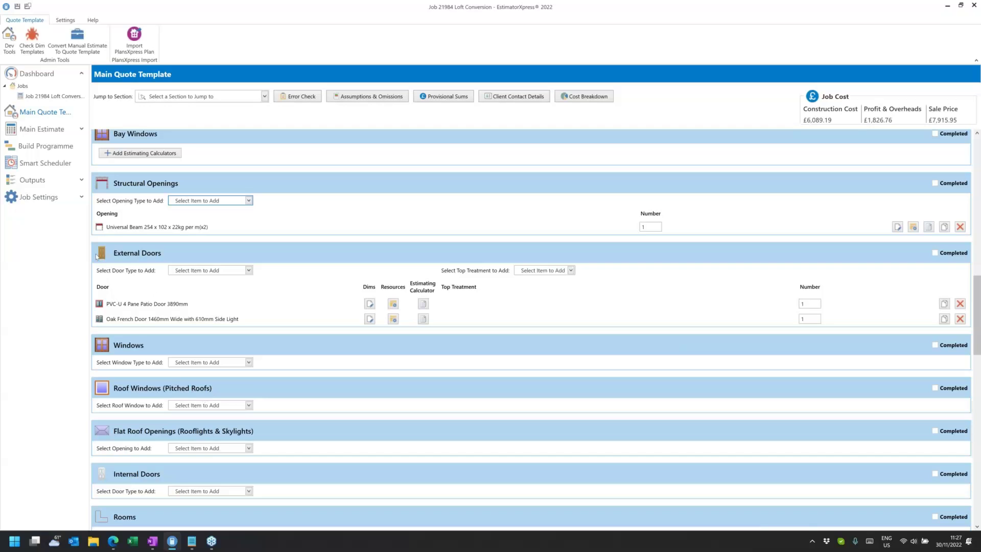
- In Floors, add a Universal Beam and Block Floor using 'Typical house floor with insulated floating floor'
{"action": "left_click", "coordinate": [203, 98]}
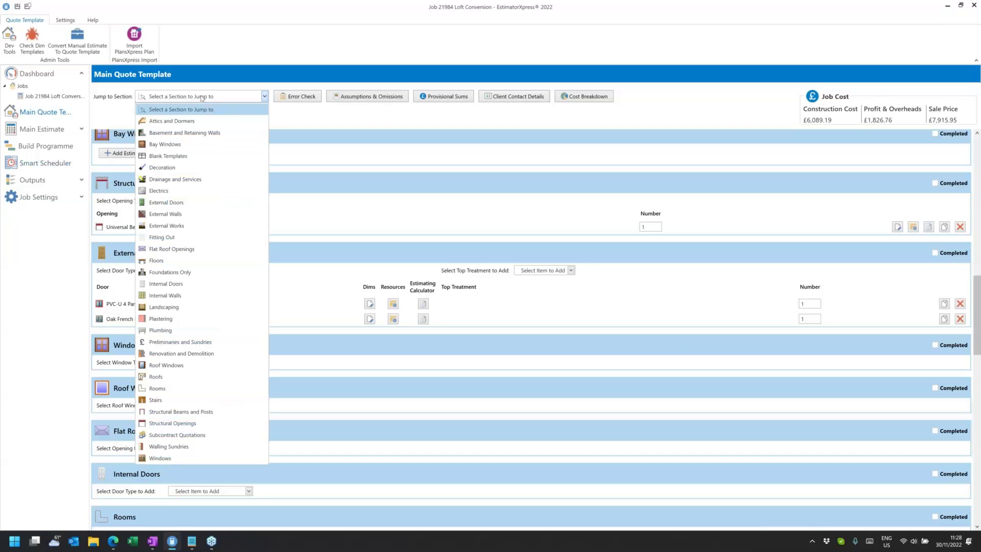
{"action": "left_click", "coordinate": [156, 260]}
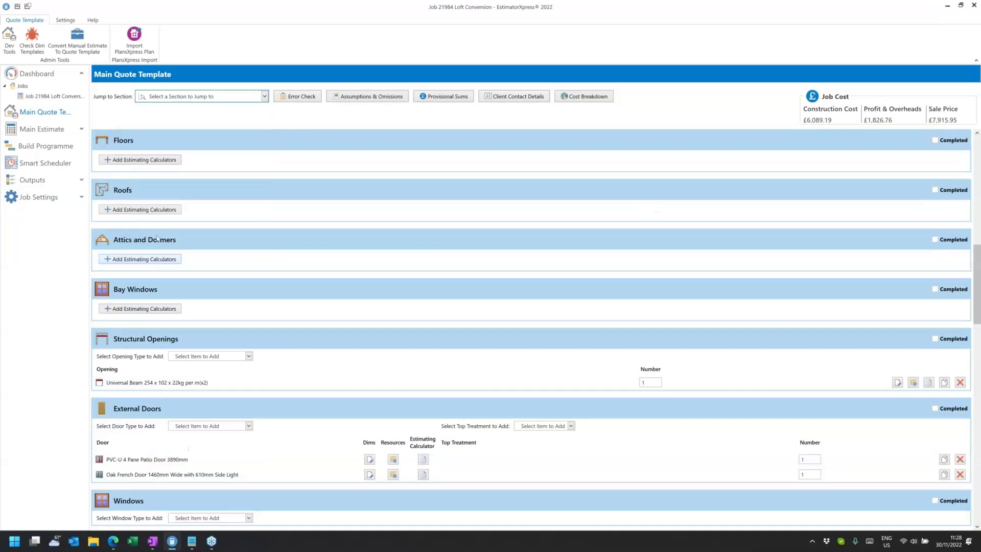
{"action": "left_click", "coordinate": [144, 160]}
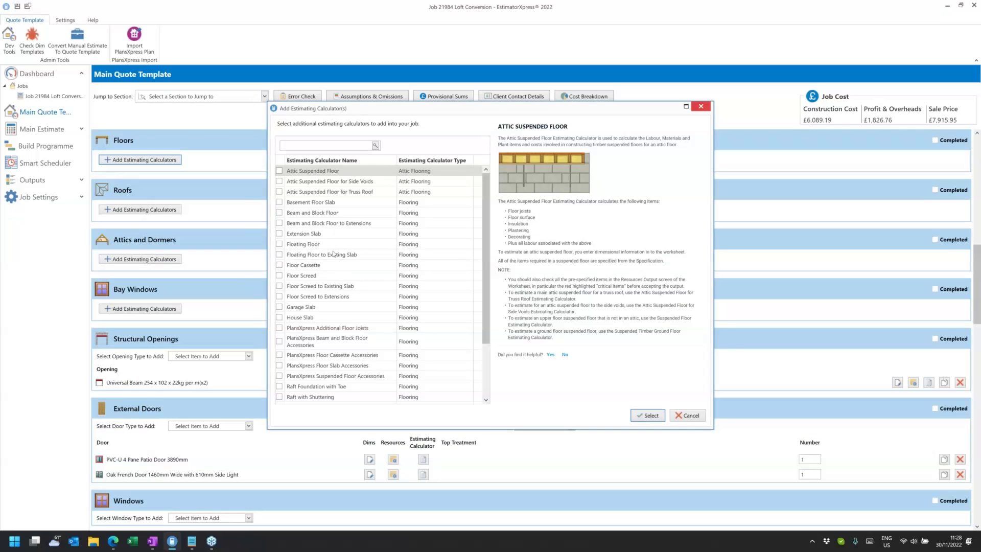
{"action": "scroll", "coordinate": [333, 254], "scroll_direction": "down", "scroll_amount": 3}
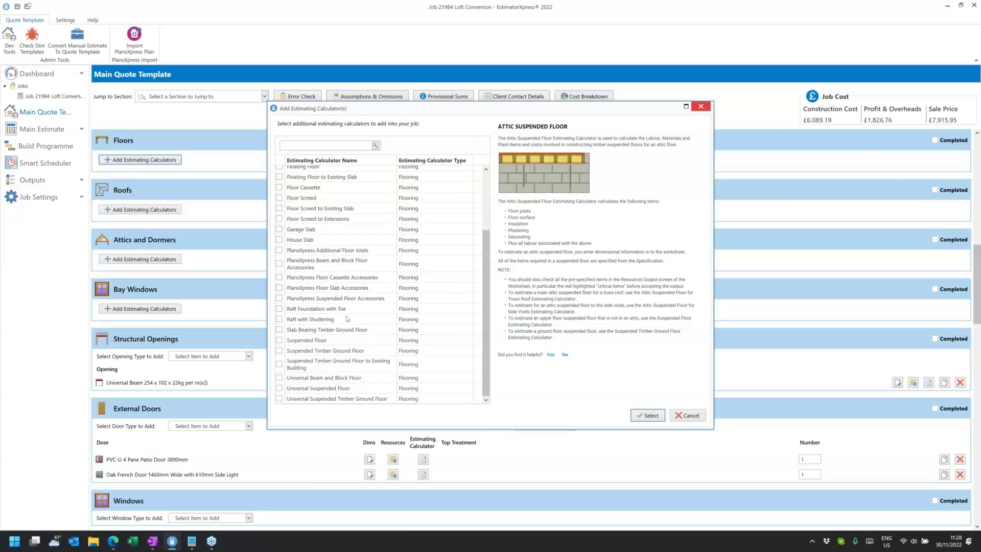
{"action": "left_click", "coordinate": [305, 379]}
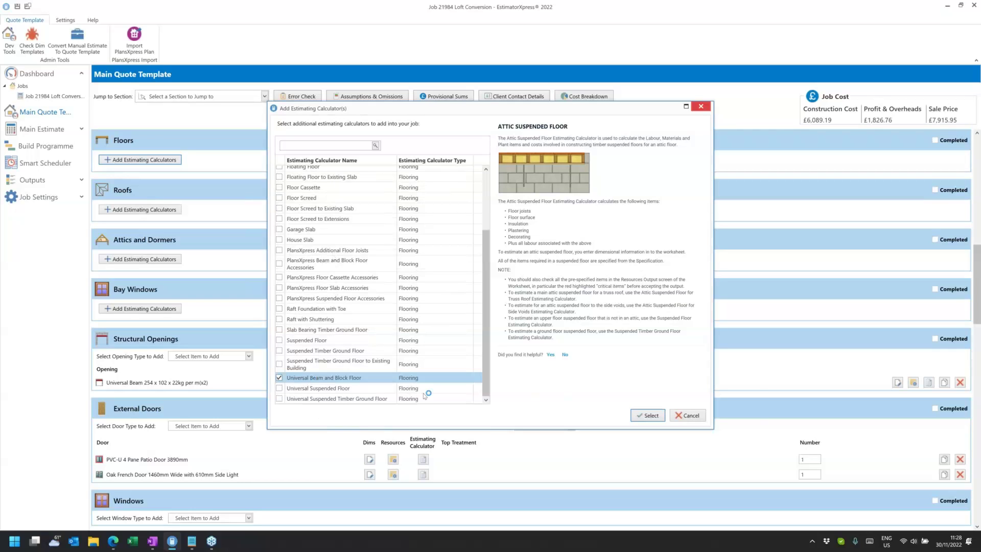
{"action": "left_click", "coordinate": [646, 417]}
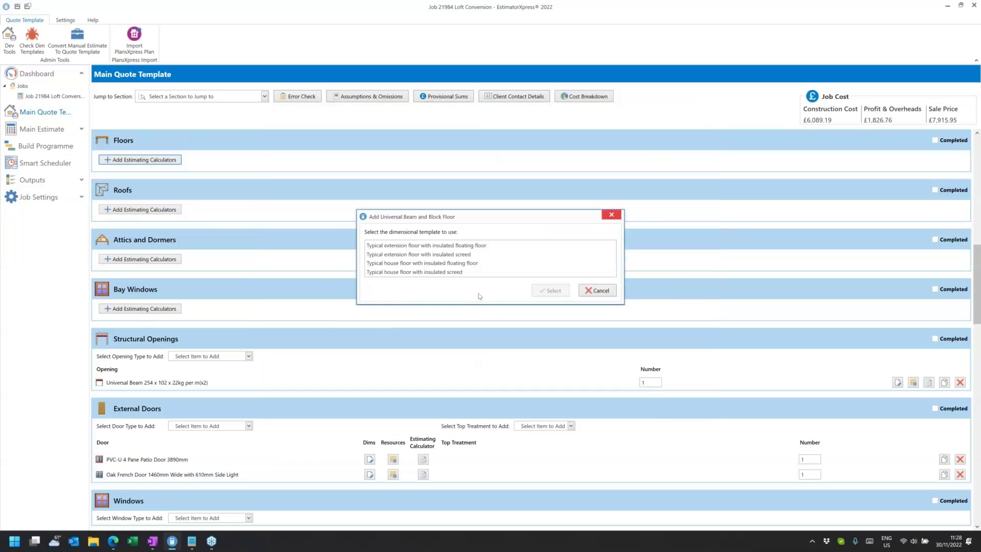
{"action": "left_click", "coordinate": [460, 263]}
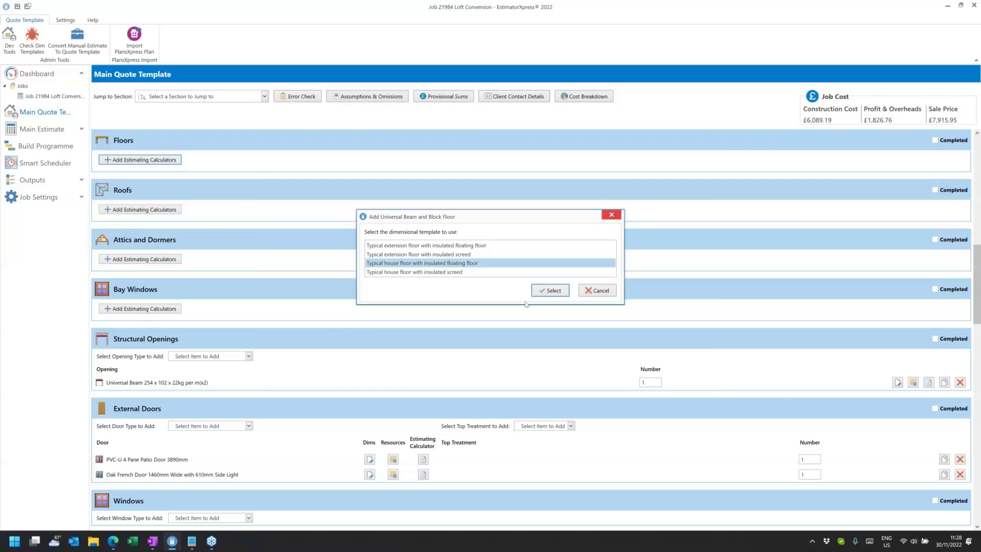
{"action": "left_click", "coordinate": [549, 291]}
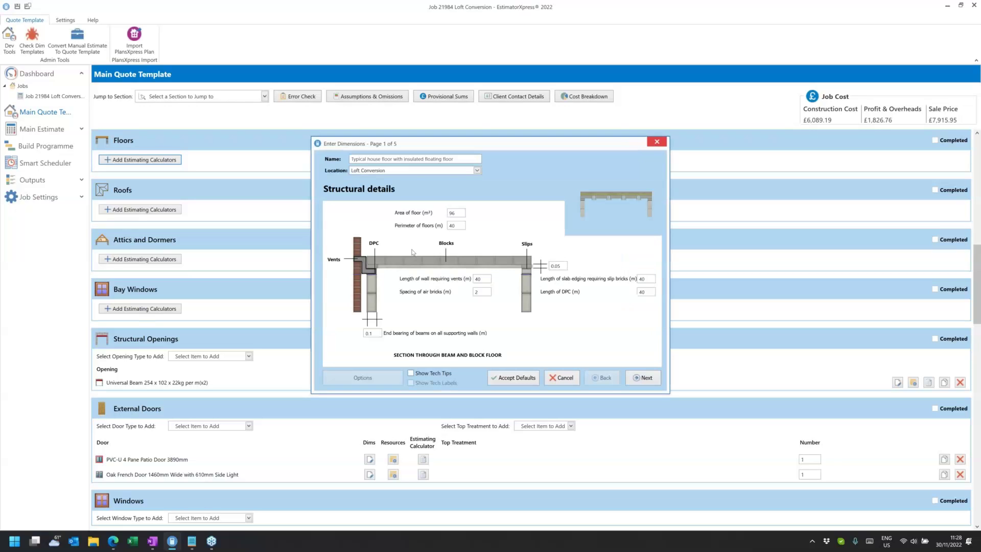
- Keep the 96 m² floor area and perimeter 40, and complete all four dimension pages
{"action": "left_click", "coordinate": [458, 213]}
{"action": "key", "text": "ctrl+a"}
{"action": "key", "text": "Tab"}
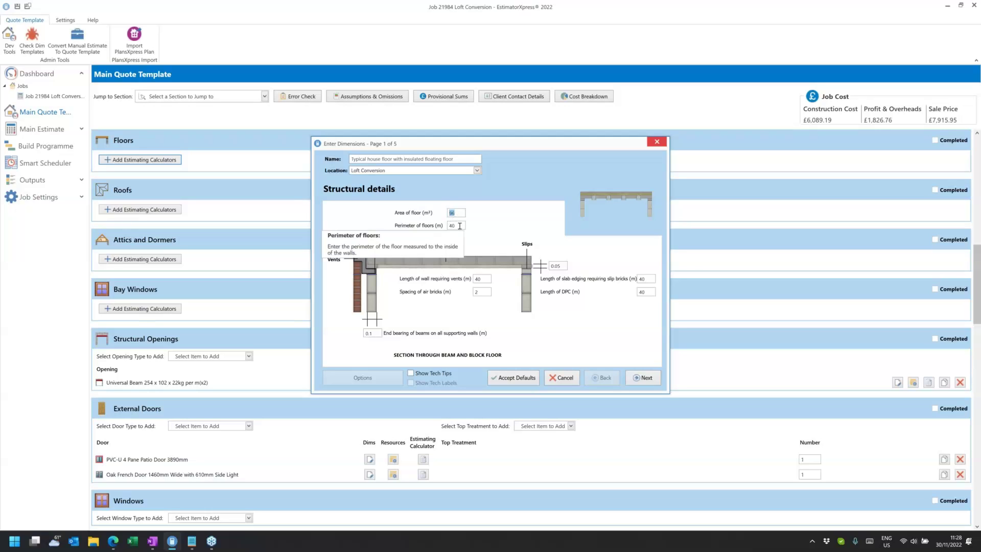
{"action": "left_click", "coordinate": [512, 349]}
{"action": "left_click", "coordinate": [477, 278]}
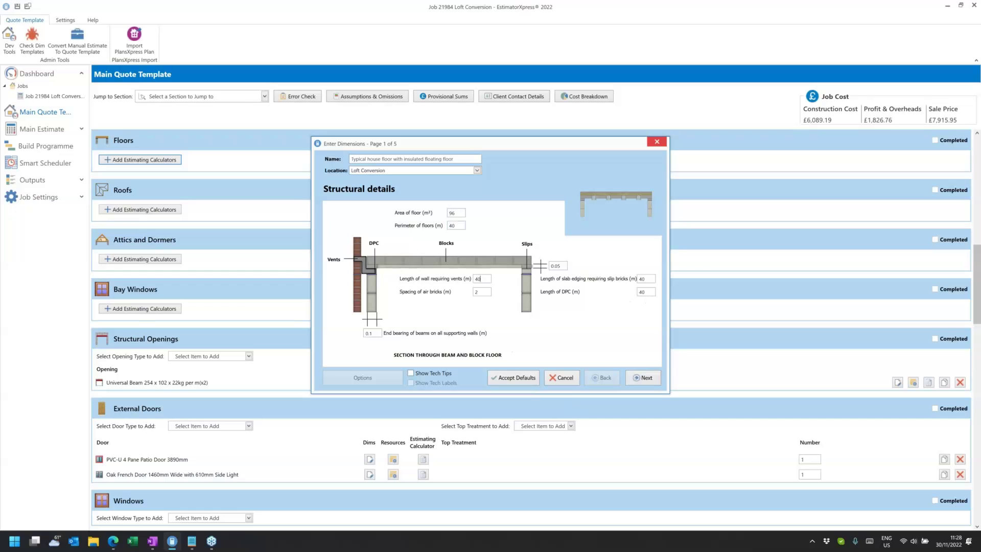
{"action": "left_click", "coordinate": [646, 378]}
{"action": "left_click", "coordinate": [646, 378]}
{"action": "left_click", "coordinate": [646, 378]}
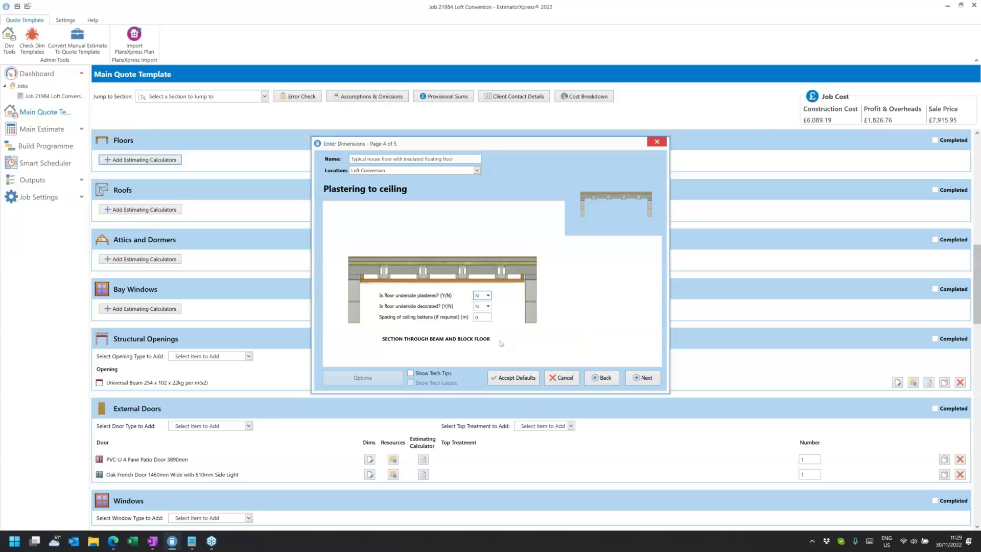
{"action": "left_click", "coordinate": [564, 378]}
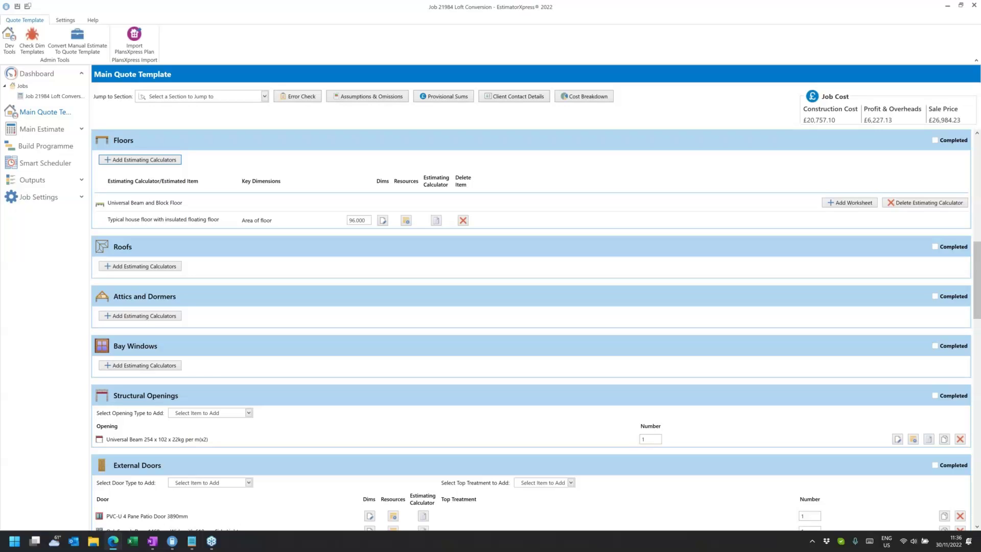
- Bring the HBXL Support window in Edge to the front and maximise it
{"action": "left_click", "coordinate": [113, 541]}
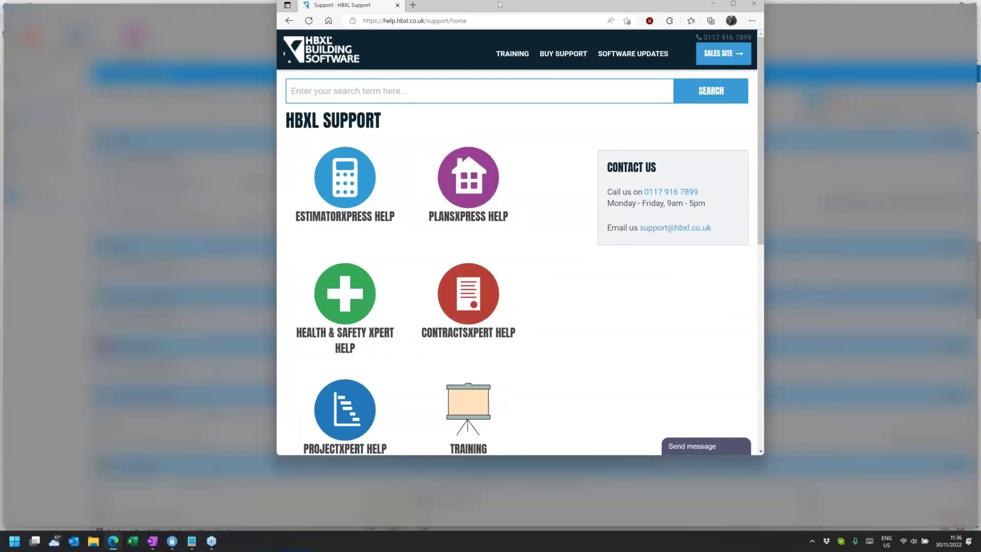
{"action": "double_click", "coordinate": [498, 4]}
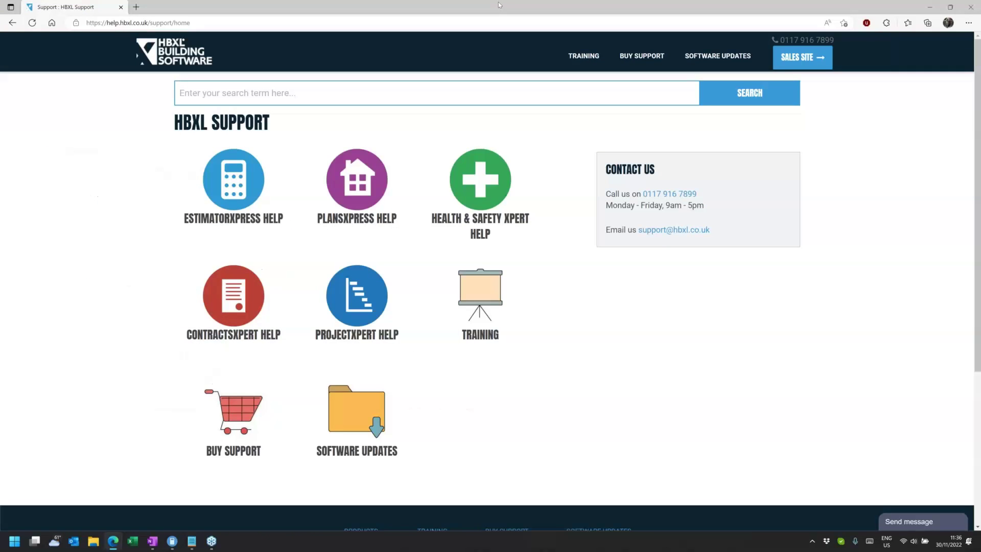
{"action": "left_click", "coordinate": [199, 22]}
{"action": "type", "text": "h"}
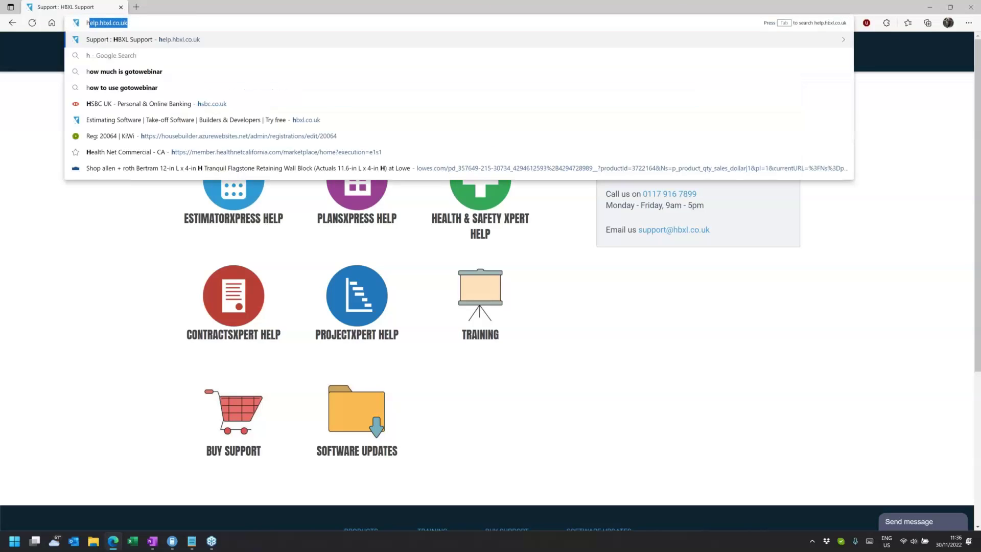
{"action": "type", "text": "elp.hbxl.co.u"}
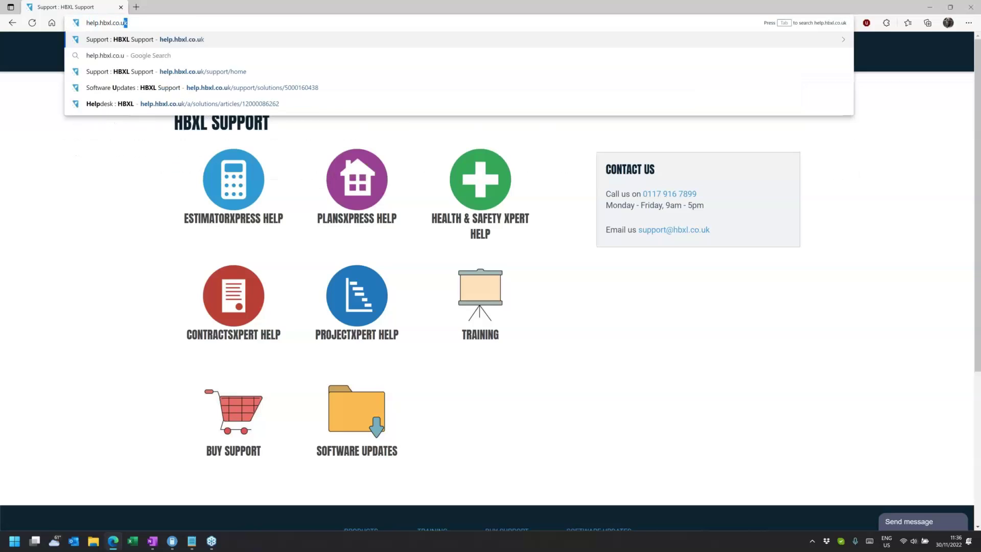
{"action": "key", "text": "Return"}
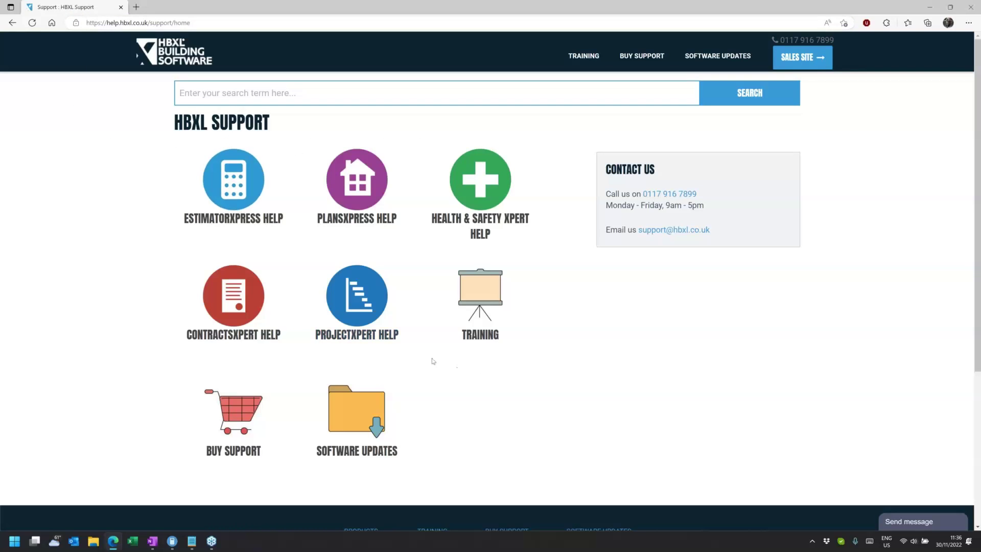
- Go to Software Updates, open the EstimatorXpress 2022 Updates article and choose Download
{"action": "left_click", "coordinate": [353, 413]}
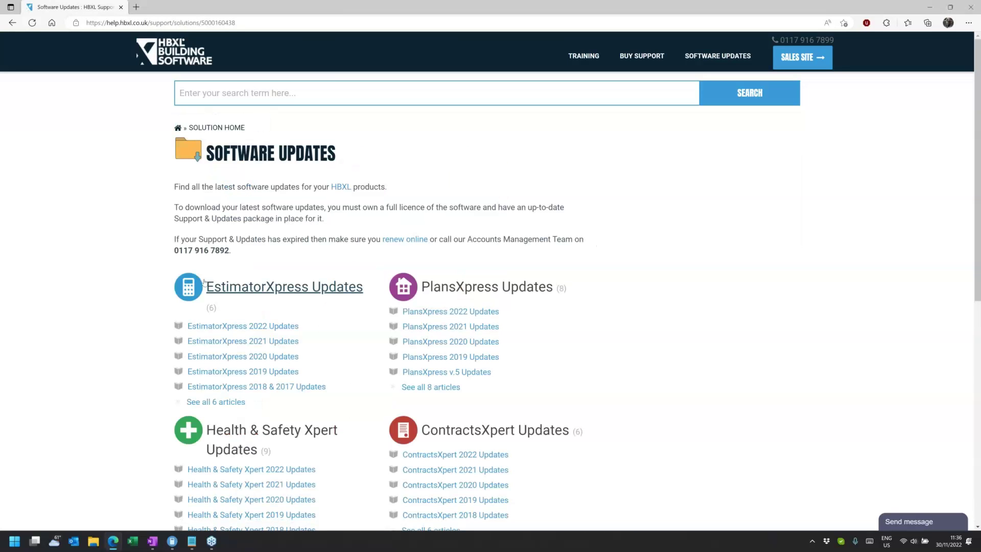
{"action": "left_click", "coordinate": [260, 330]}
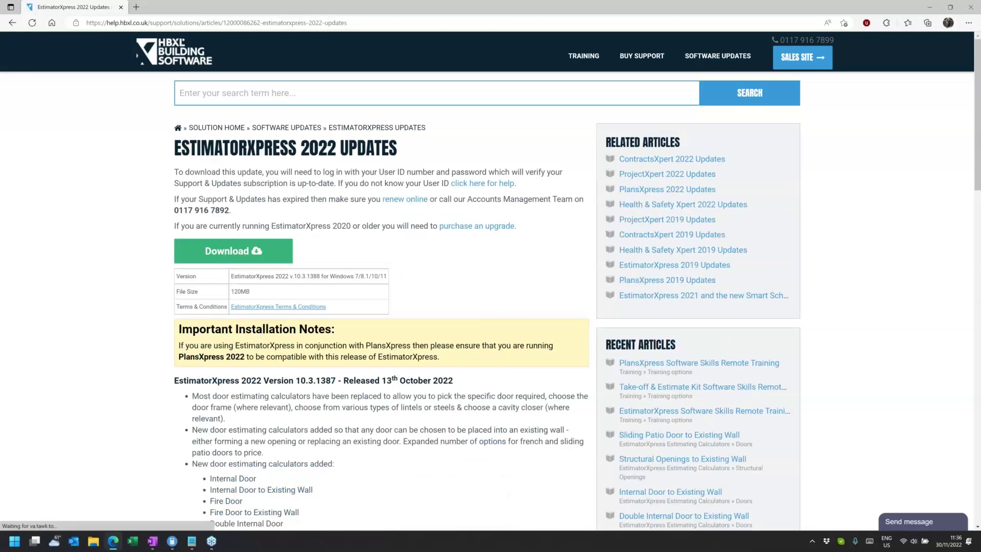
{"action": "left_click", "coordinate": [227, 252]}
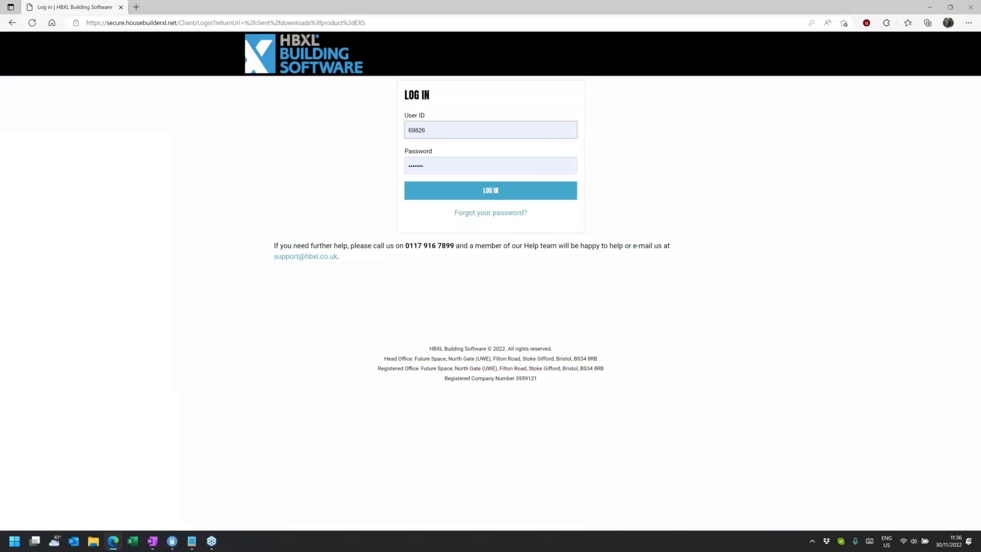
- Check the saved logins on the HBXL log-in page, then close the Edge browser
{"action": "left_click", "coordinate": [441, 129]}
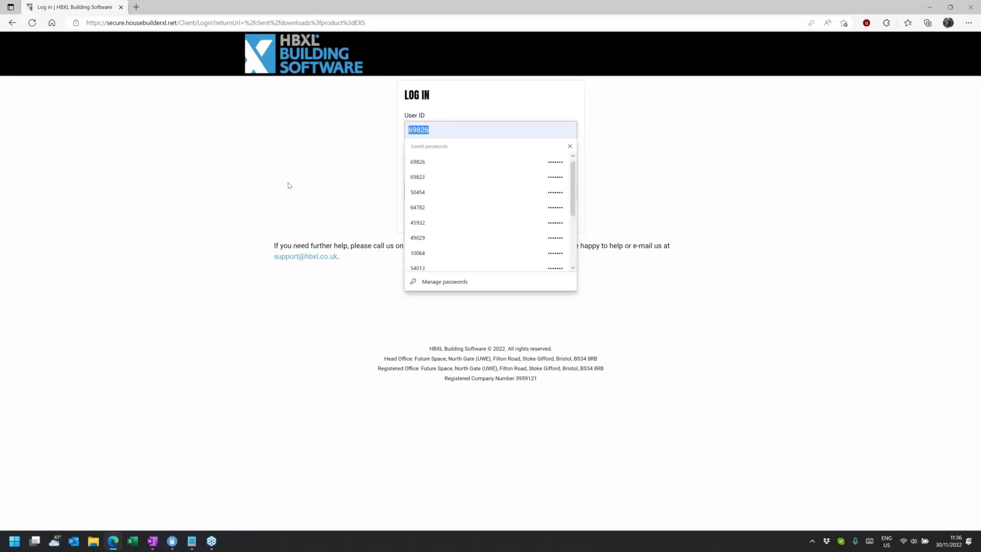
{"action": "left_click", "coordinate": [200, 166]}
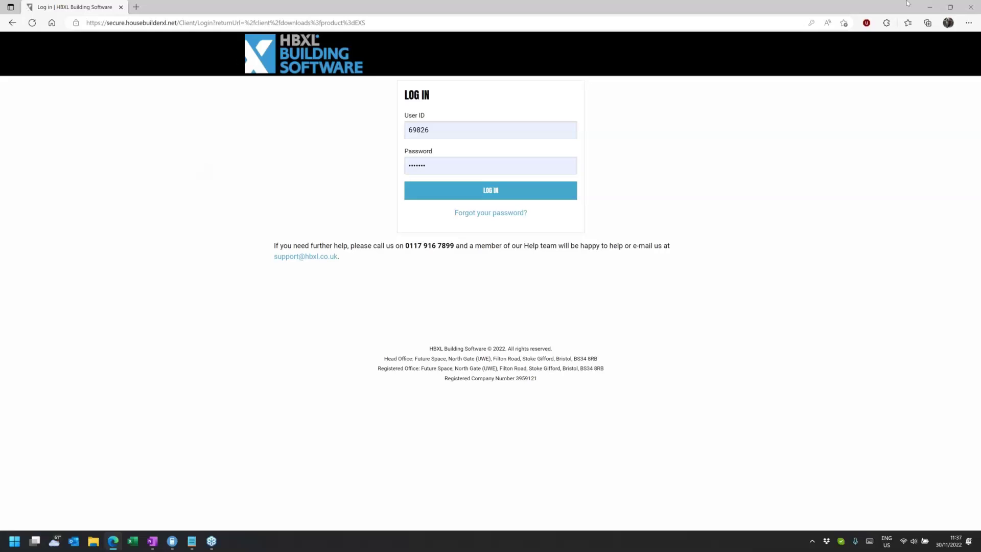
{"action": "left_click", "coordinate": [961, 8]}
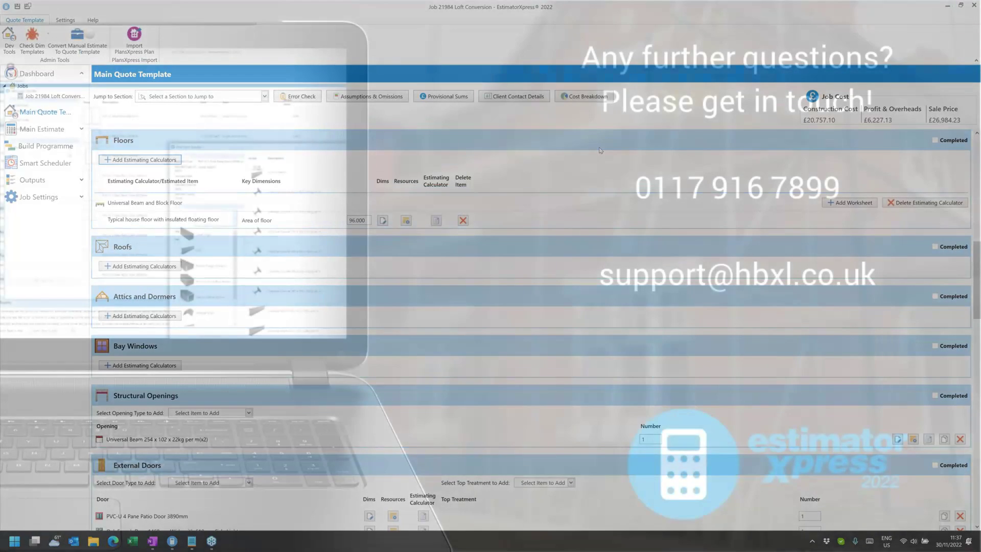